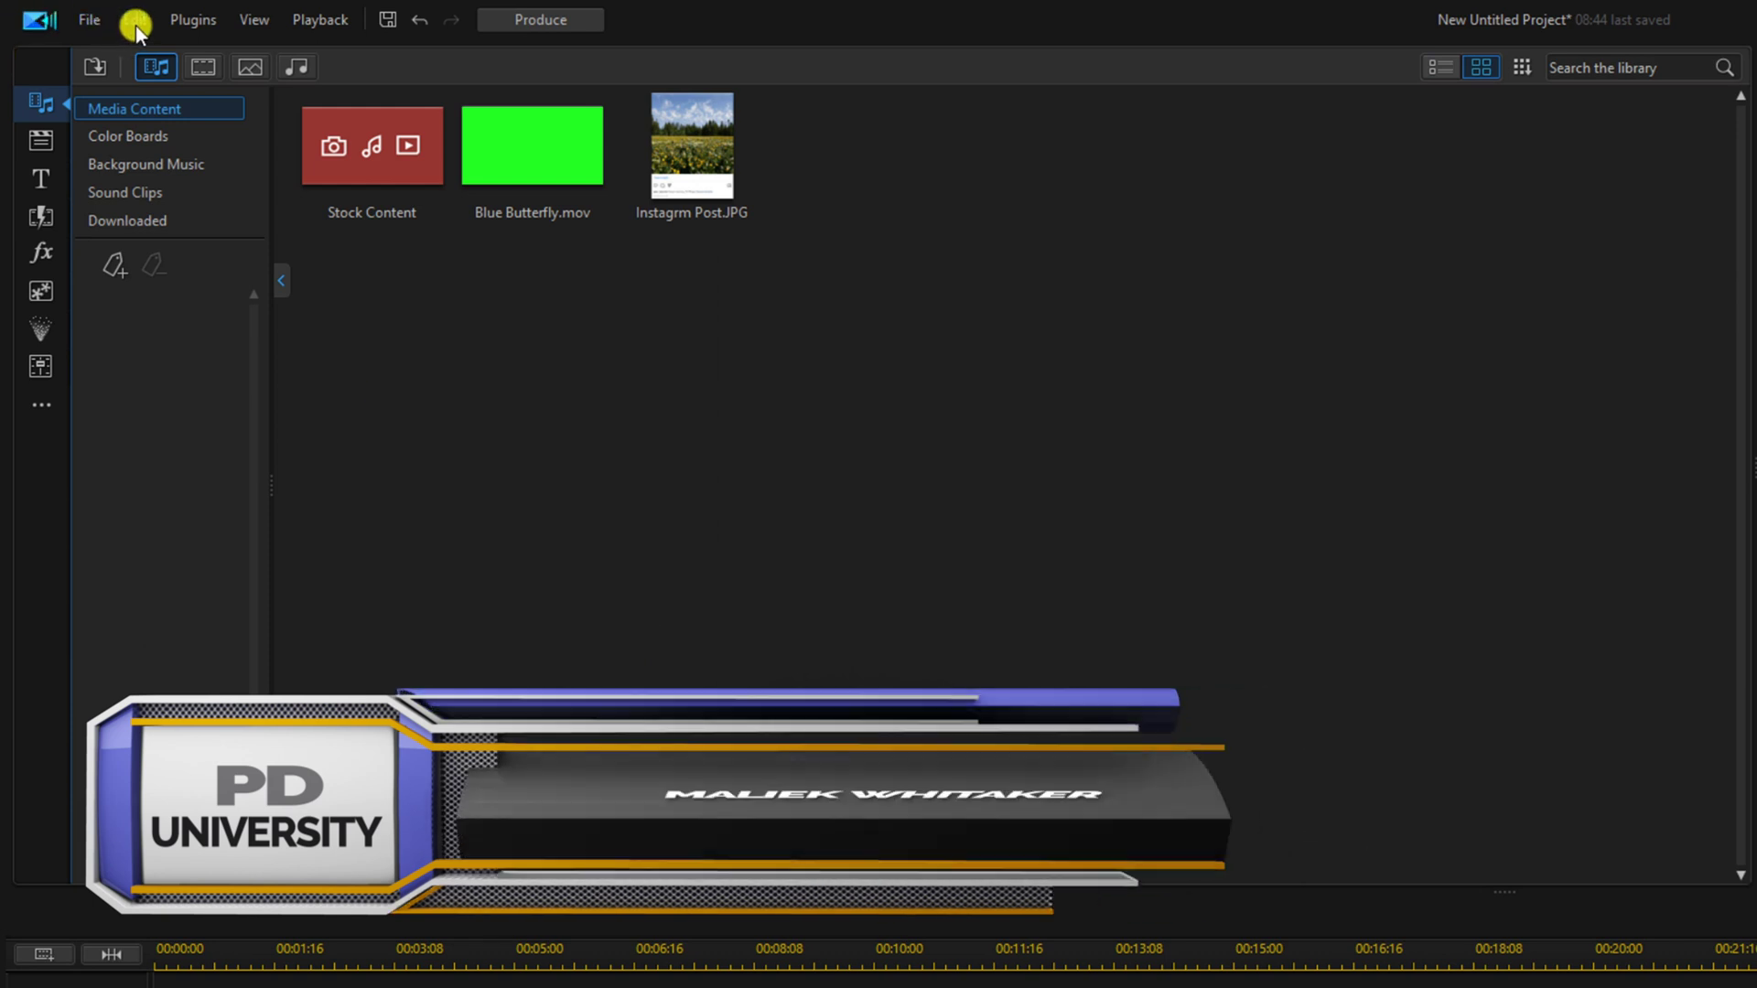
Change the project aspect ratio from 16:9 to 4:5 from the Edit menu
left_click(135, 26)
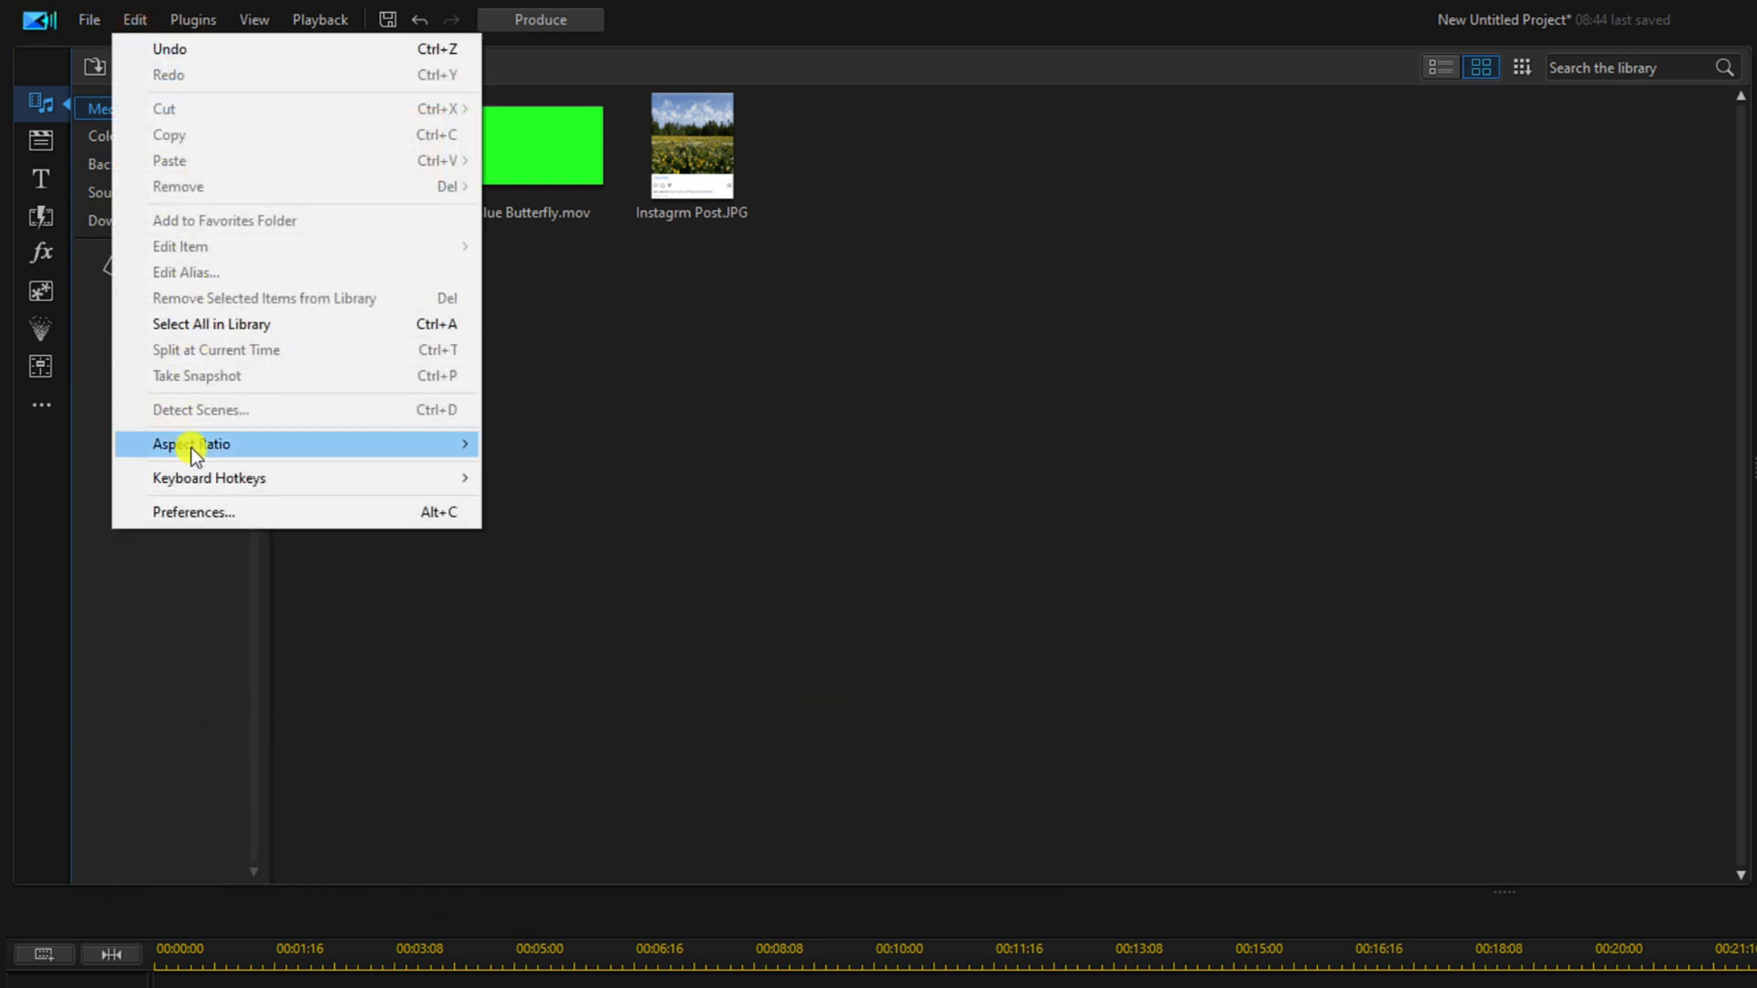
mouse_move(191, 449)
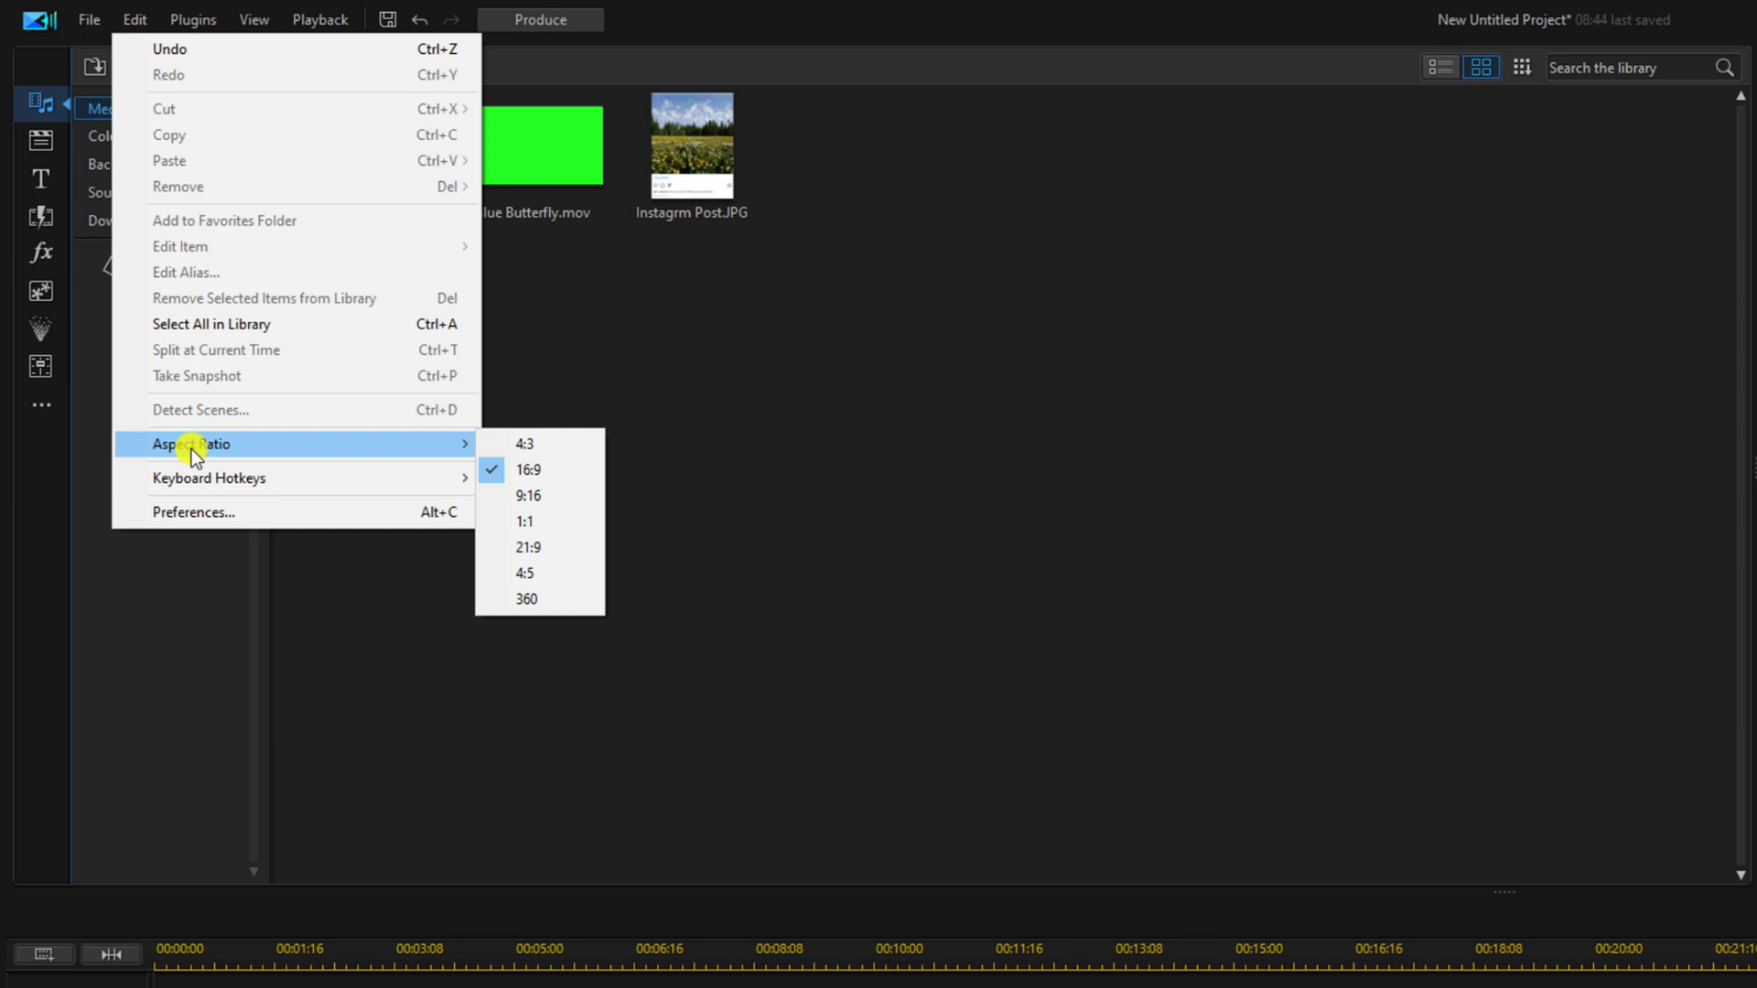
left_click(551, 580)
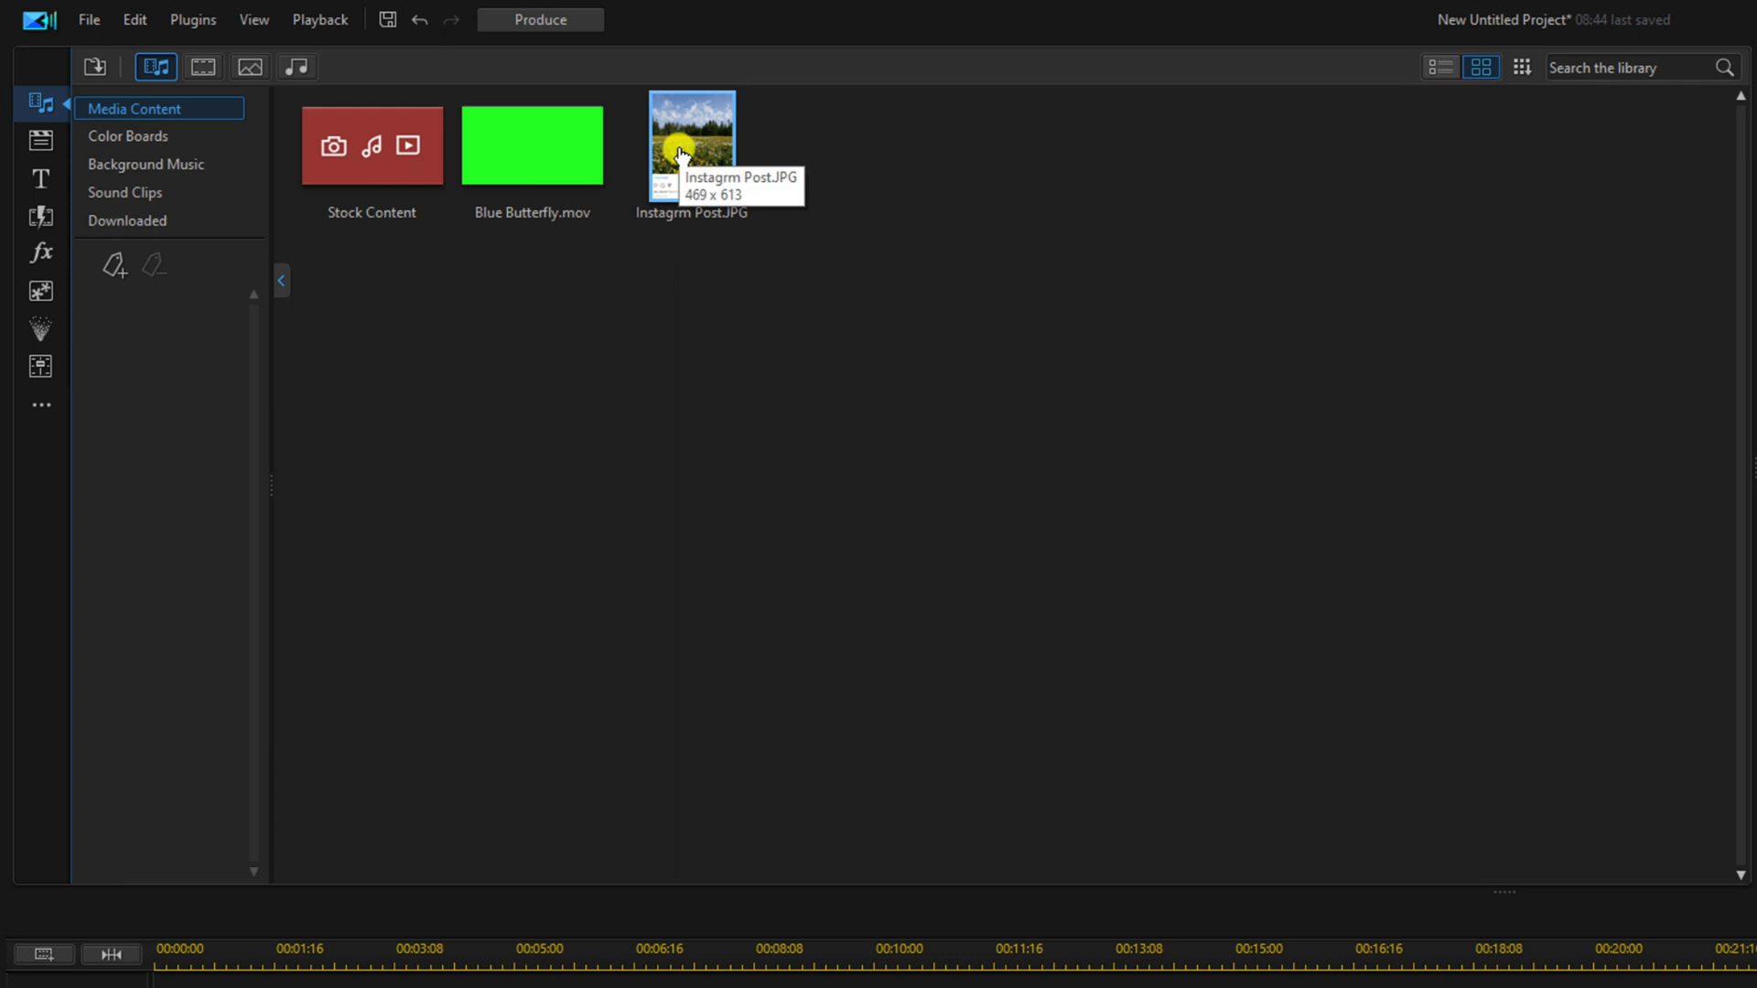
Drop Instagrm Post.JPG onto video track 1 as a 5-second clip starting at 00:00:00
left_click_drag(686, 144, 127, 987)
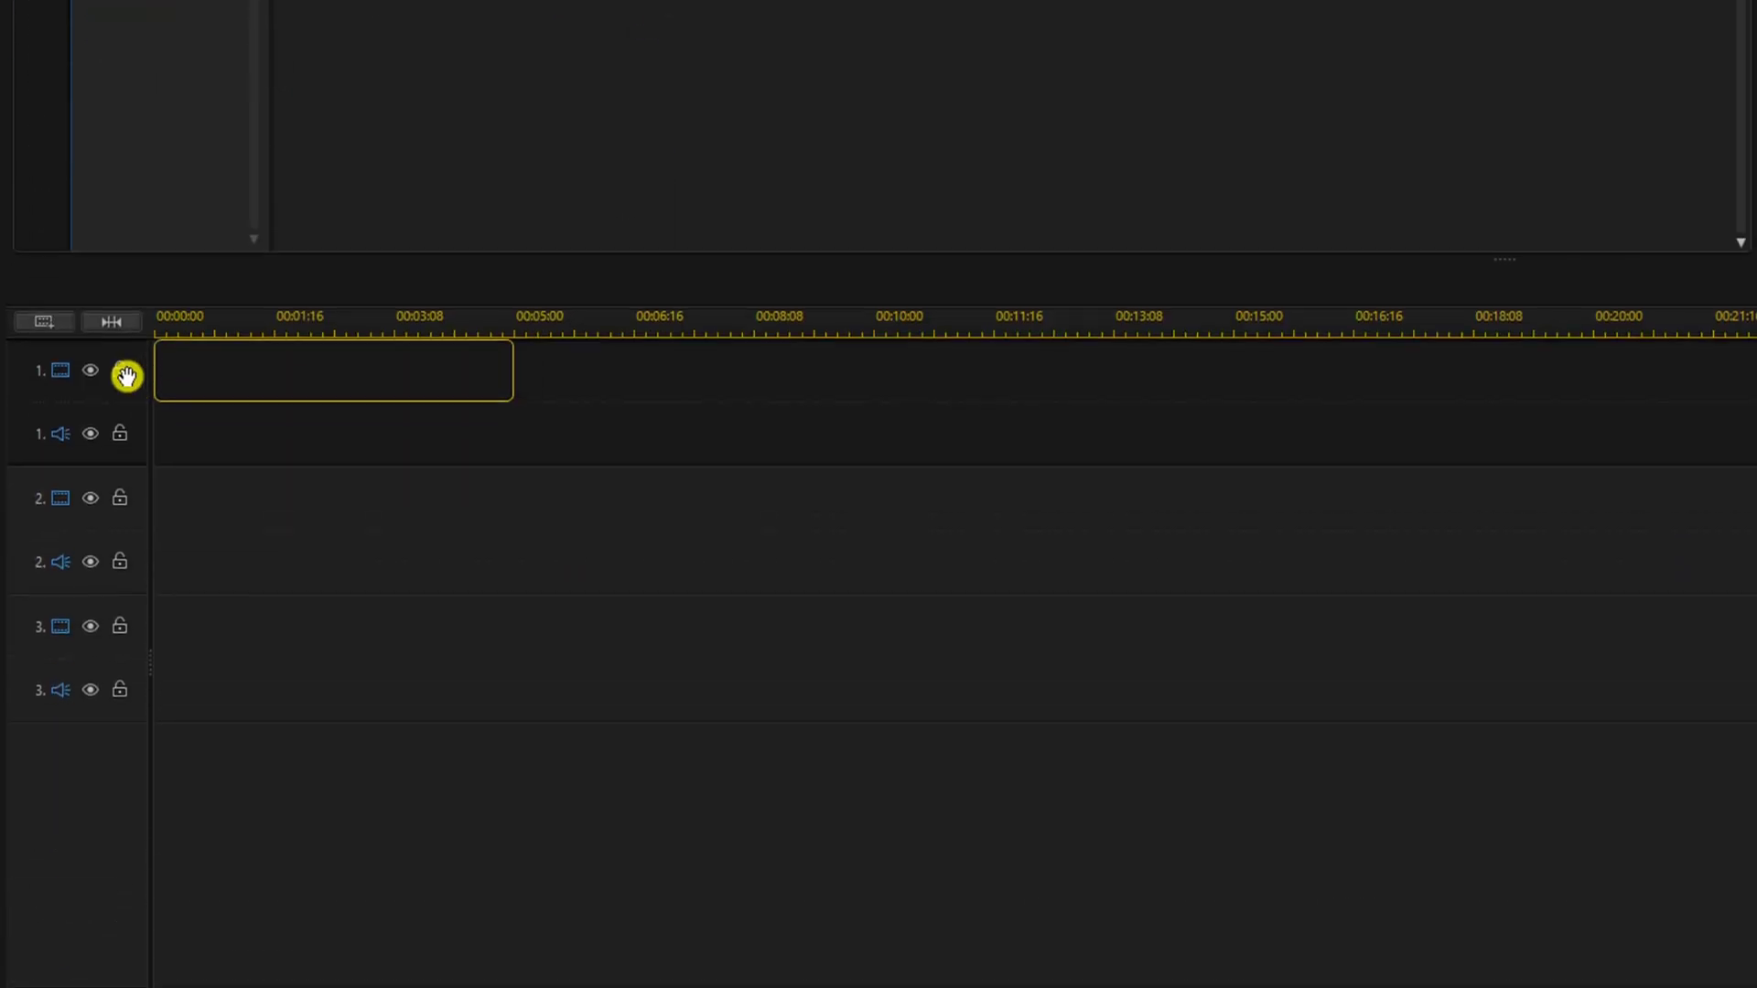
left_click_drag(127, 375, 127, 372)
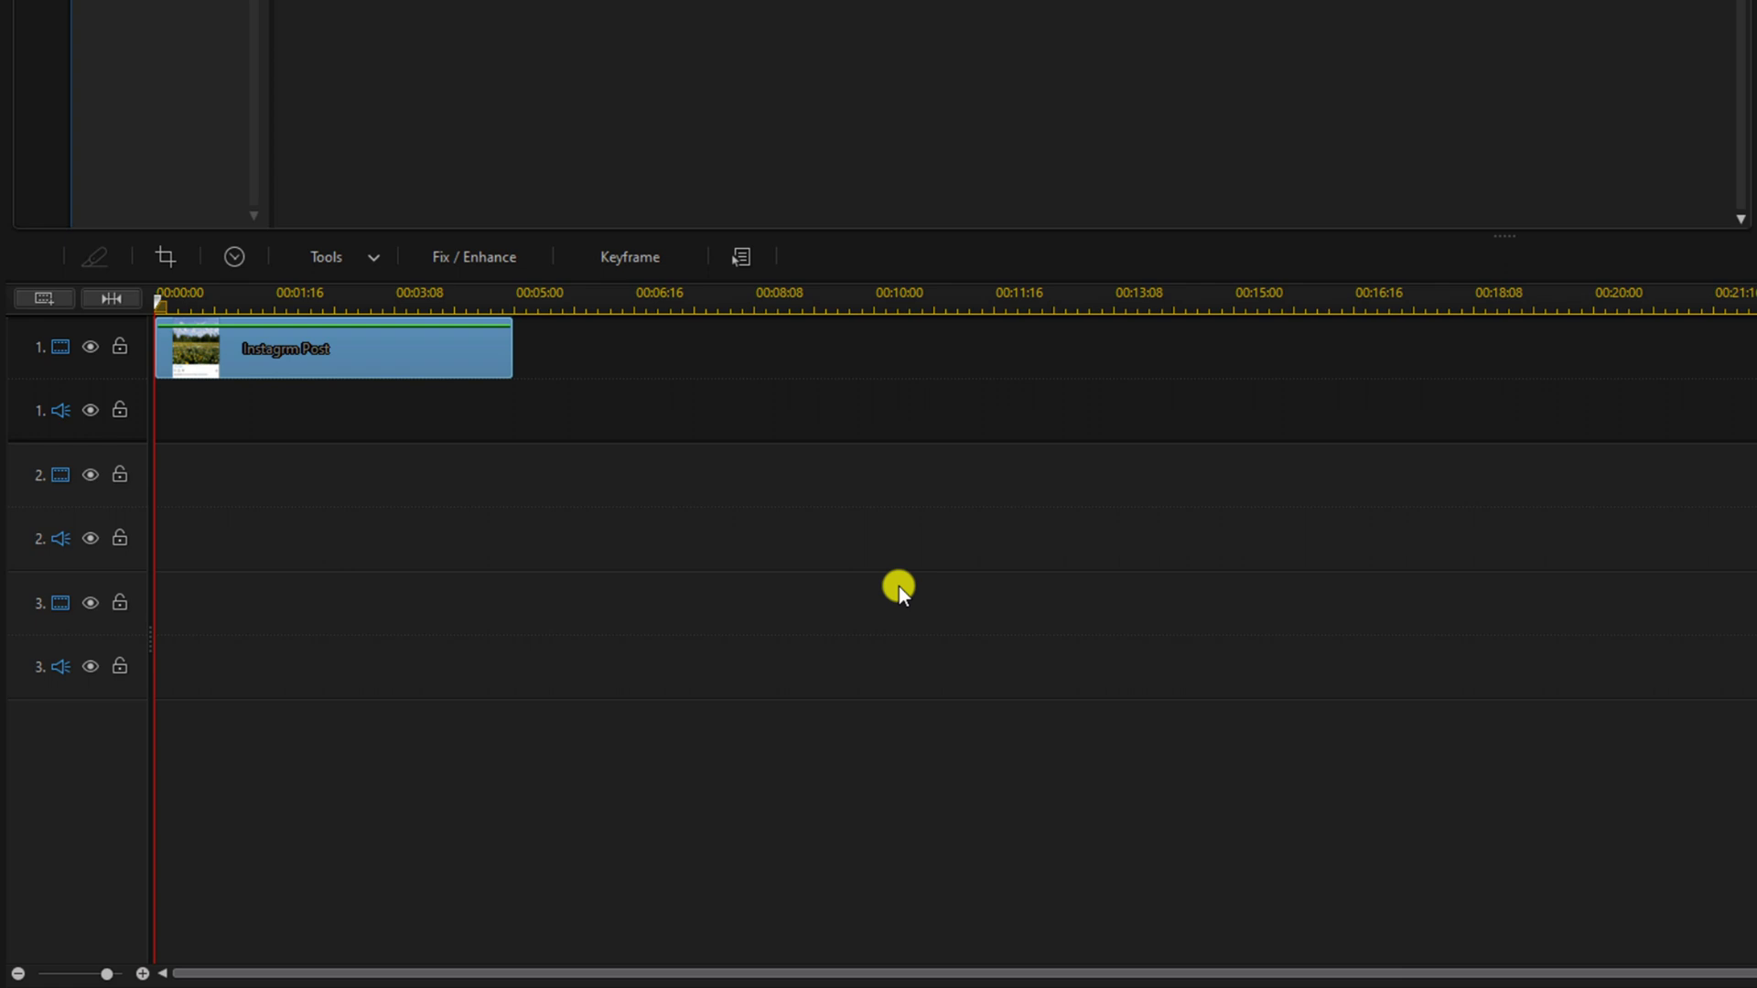
In PiP Designer, scale the image to height 1.046 with width 1.000 so it fills the frame
double_click(364, 366)
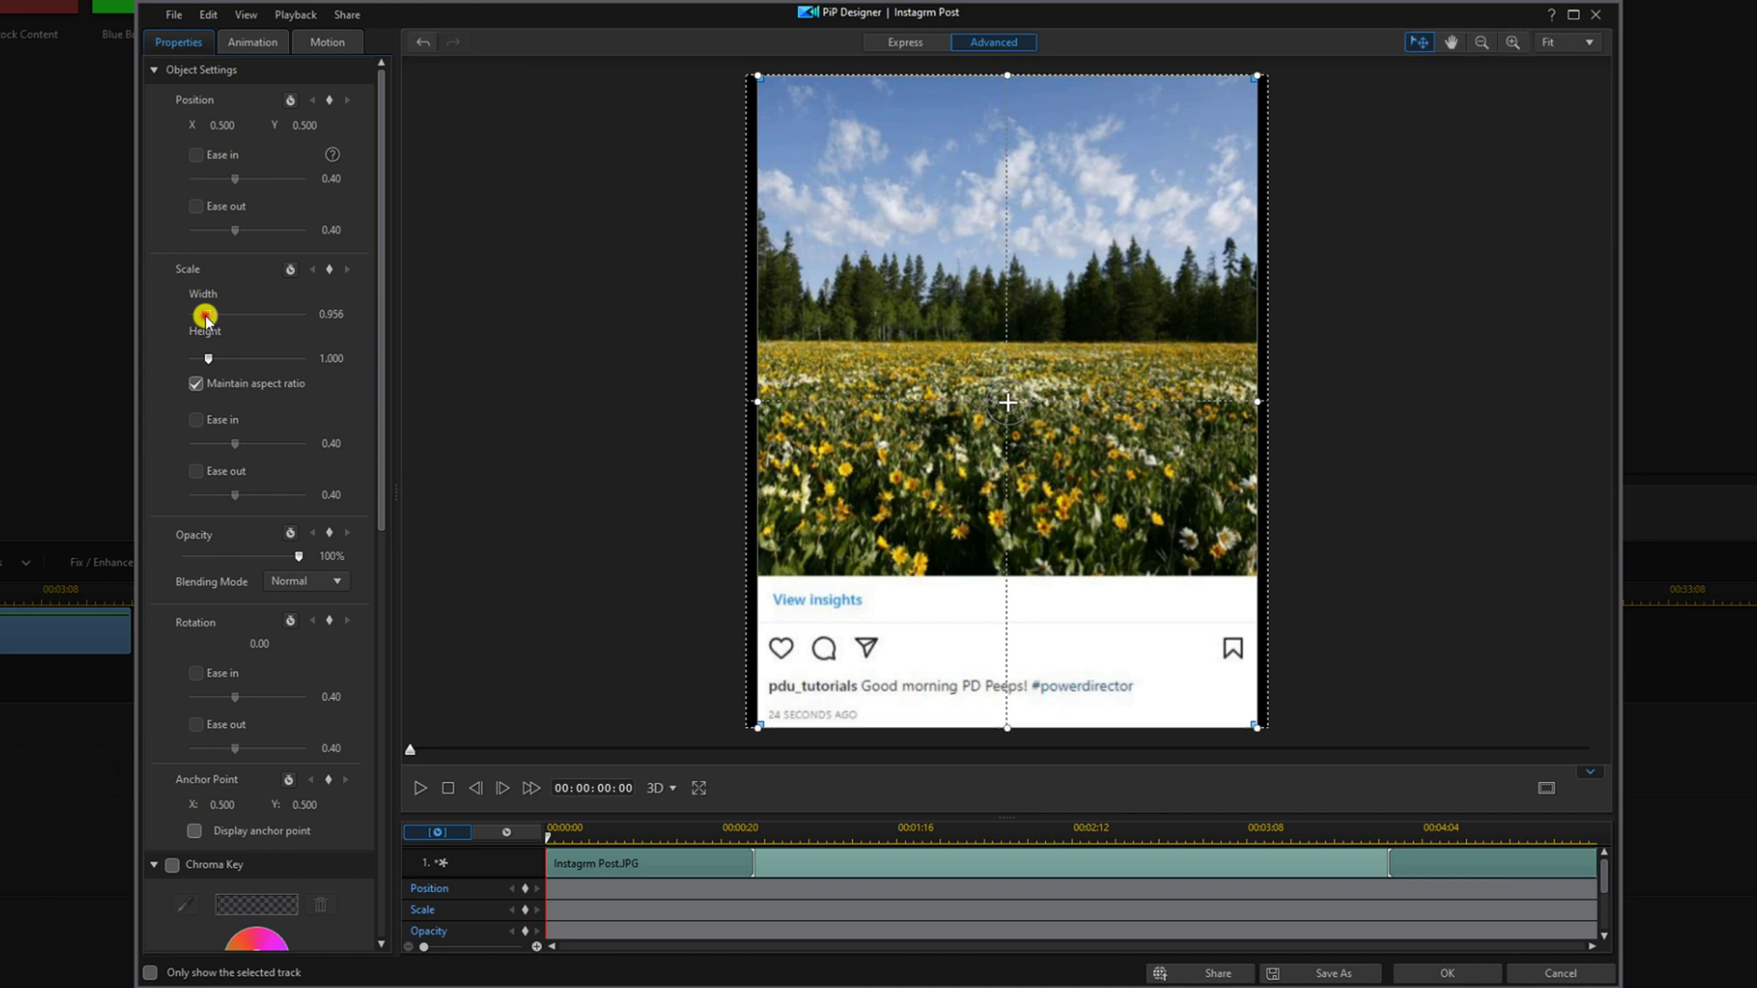
left_click_drag(207, 314, 207, 314)
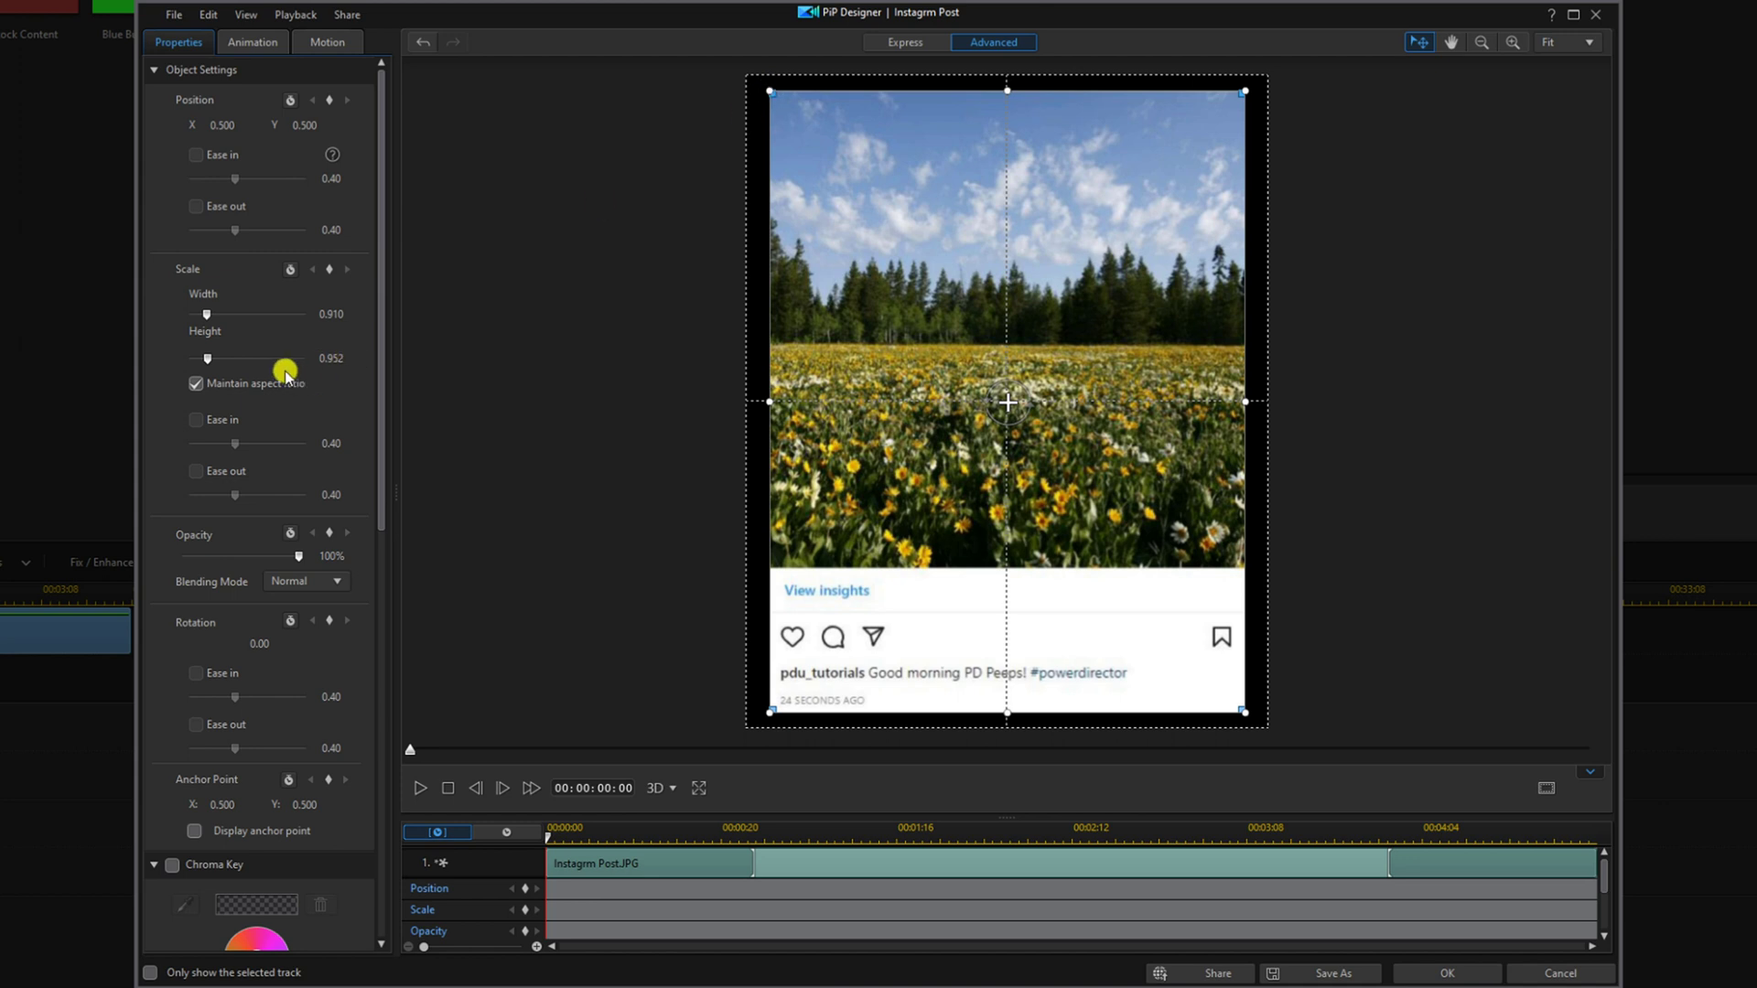
left_click(345, 358)
left_click_drag(346, 358, 301, 361)
type("1.046")
key("Return")
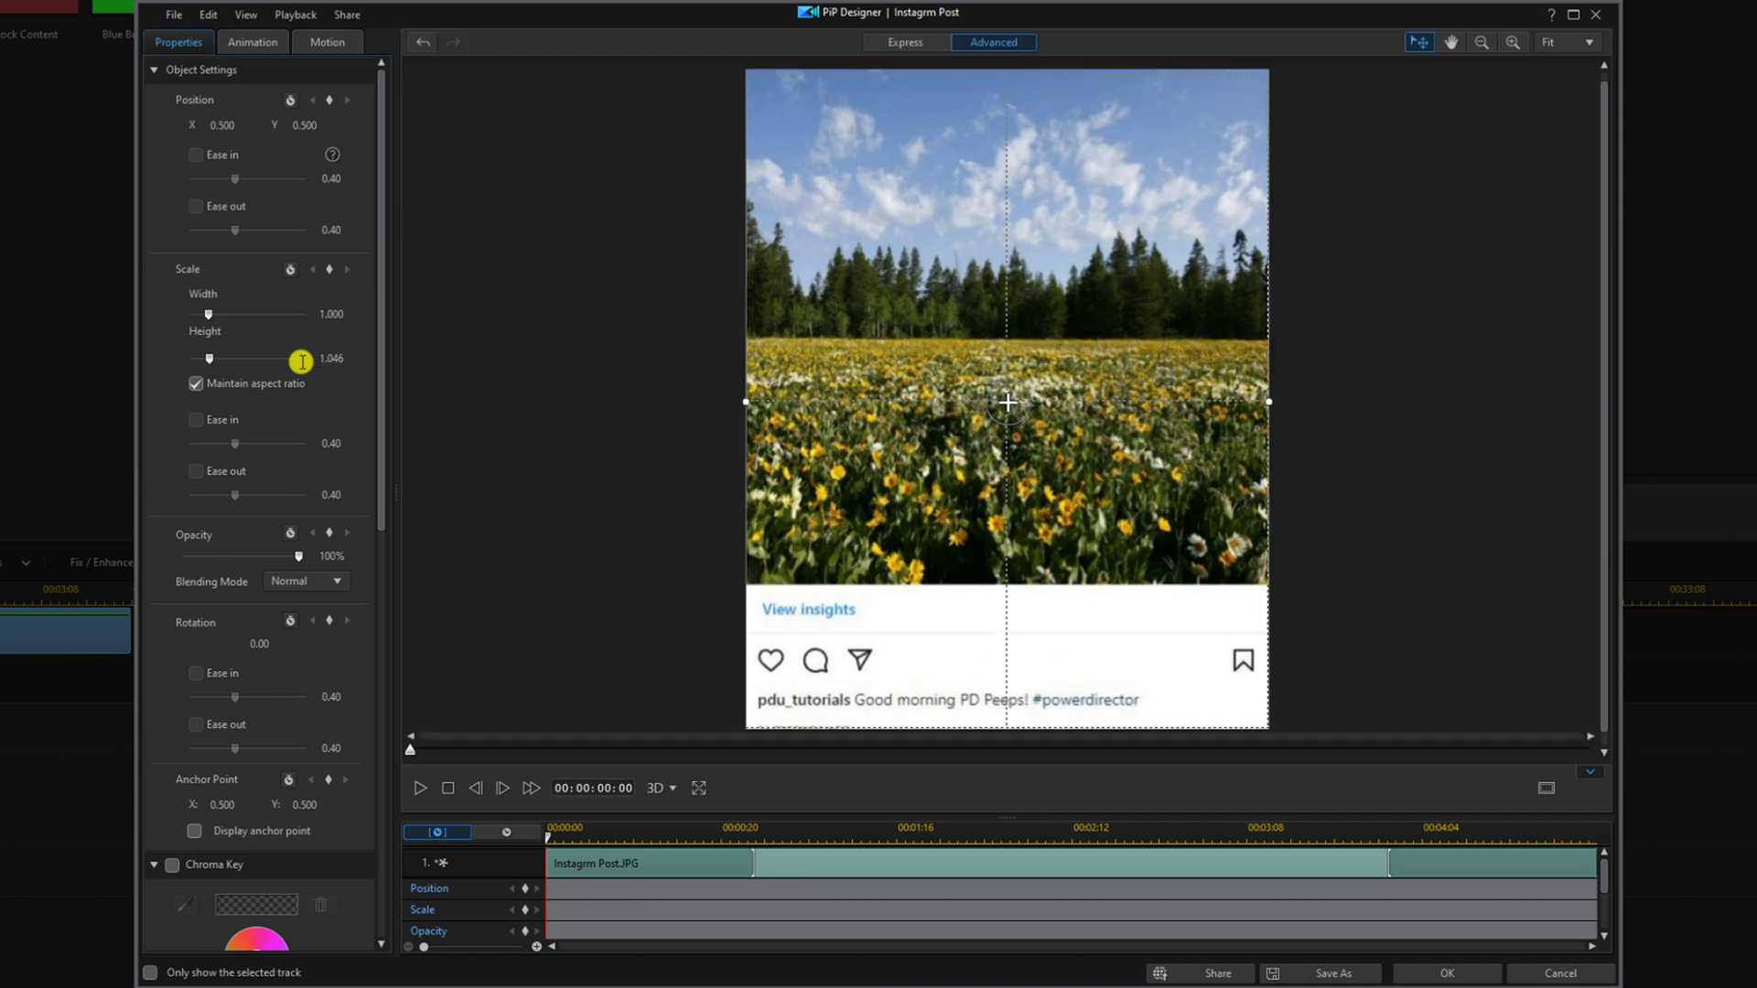
Shift the image up to Position Y 0.478 and apply the changes
left_click(322, 127)
double_click(322, 126)
type("0.478")
key("Return")
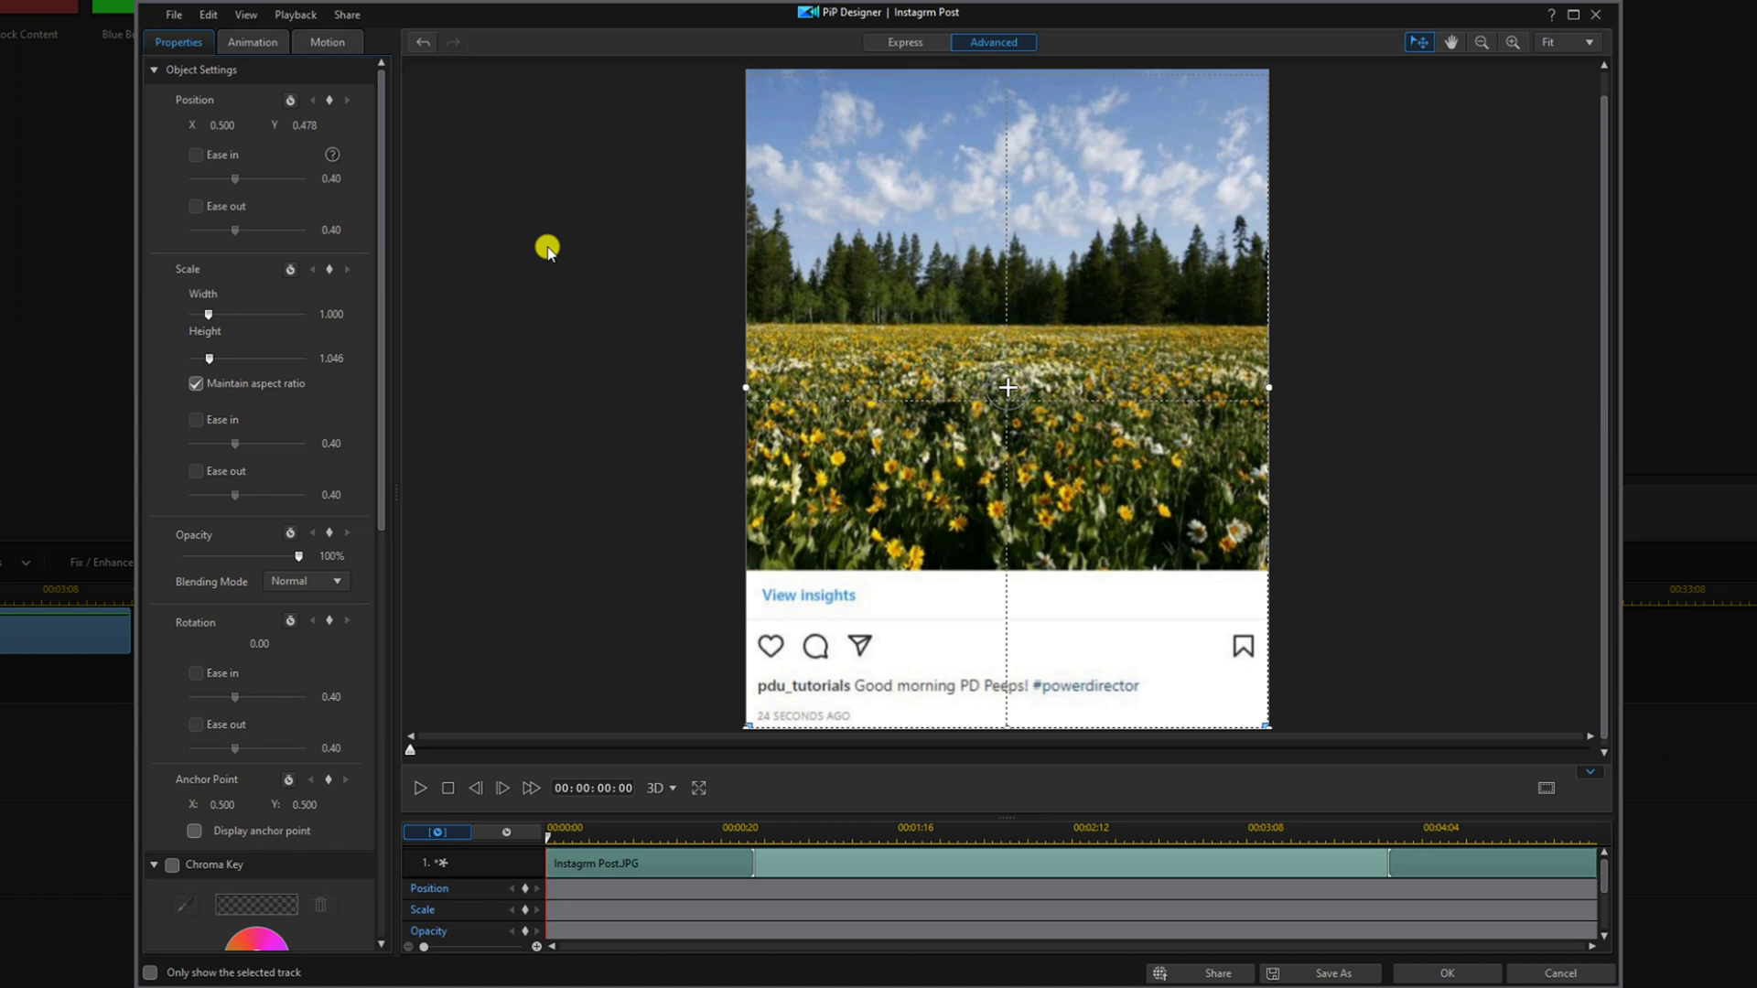
left_click(1429, 973)
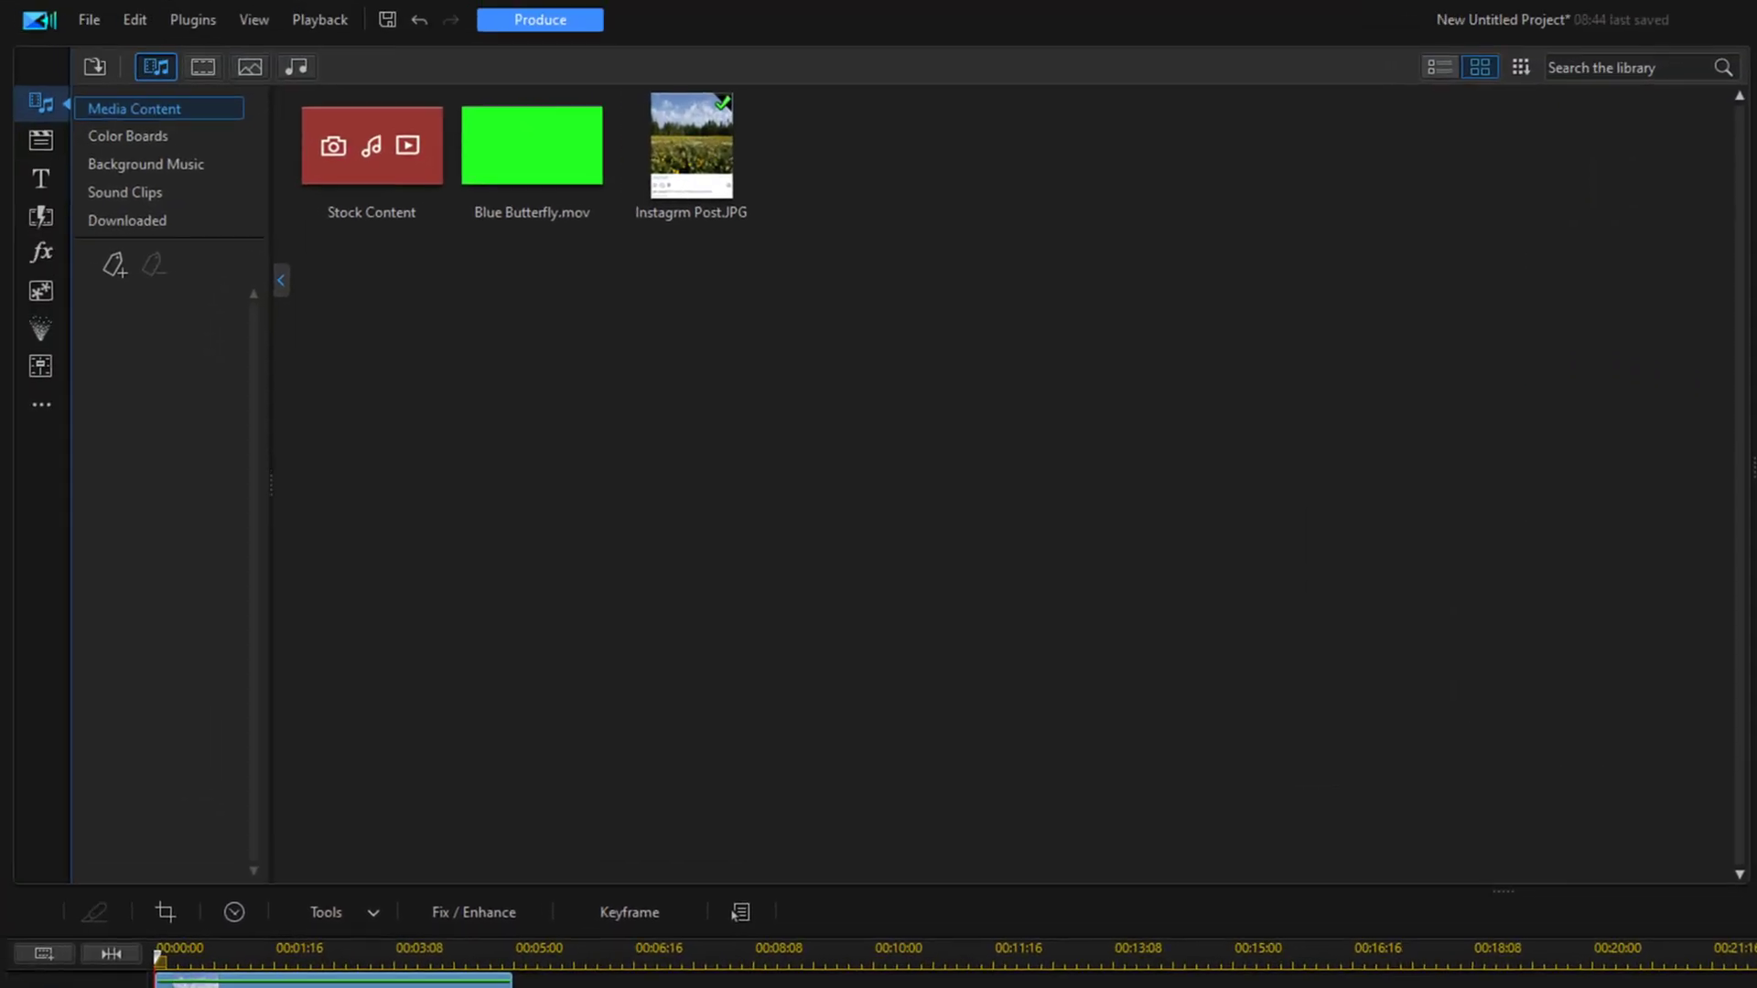
Put Blue Butterfly.mov on video track 2 and stretch the Instagrm Post clip to 00:00:15:01
left_click(528, 148)
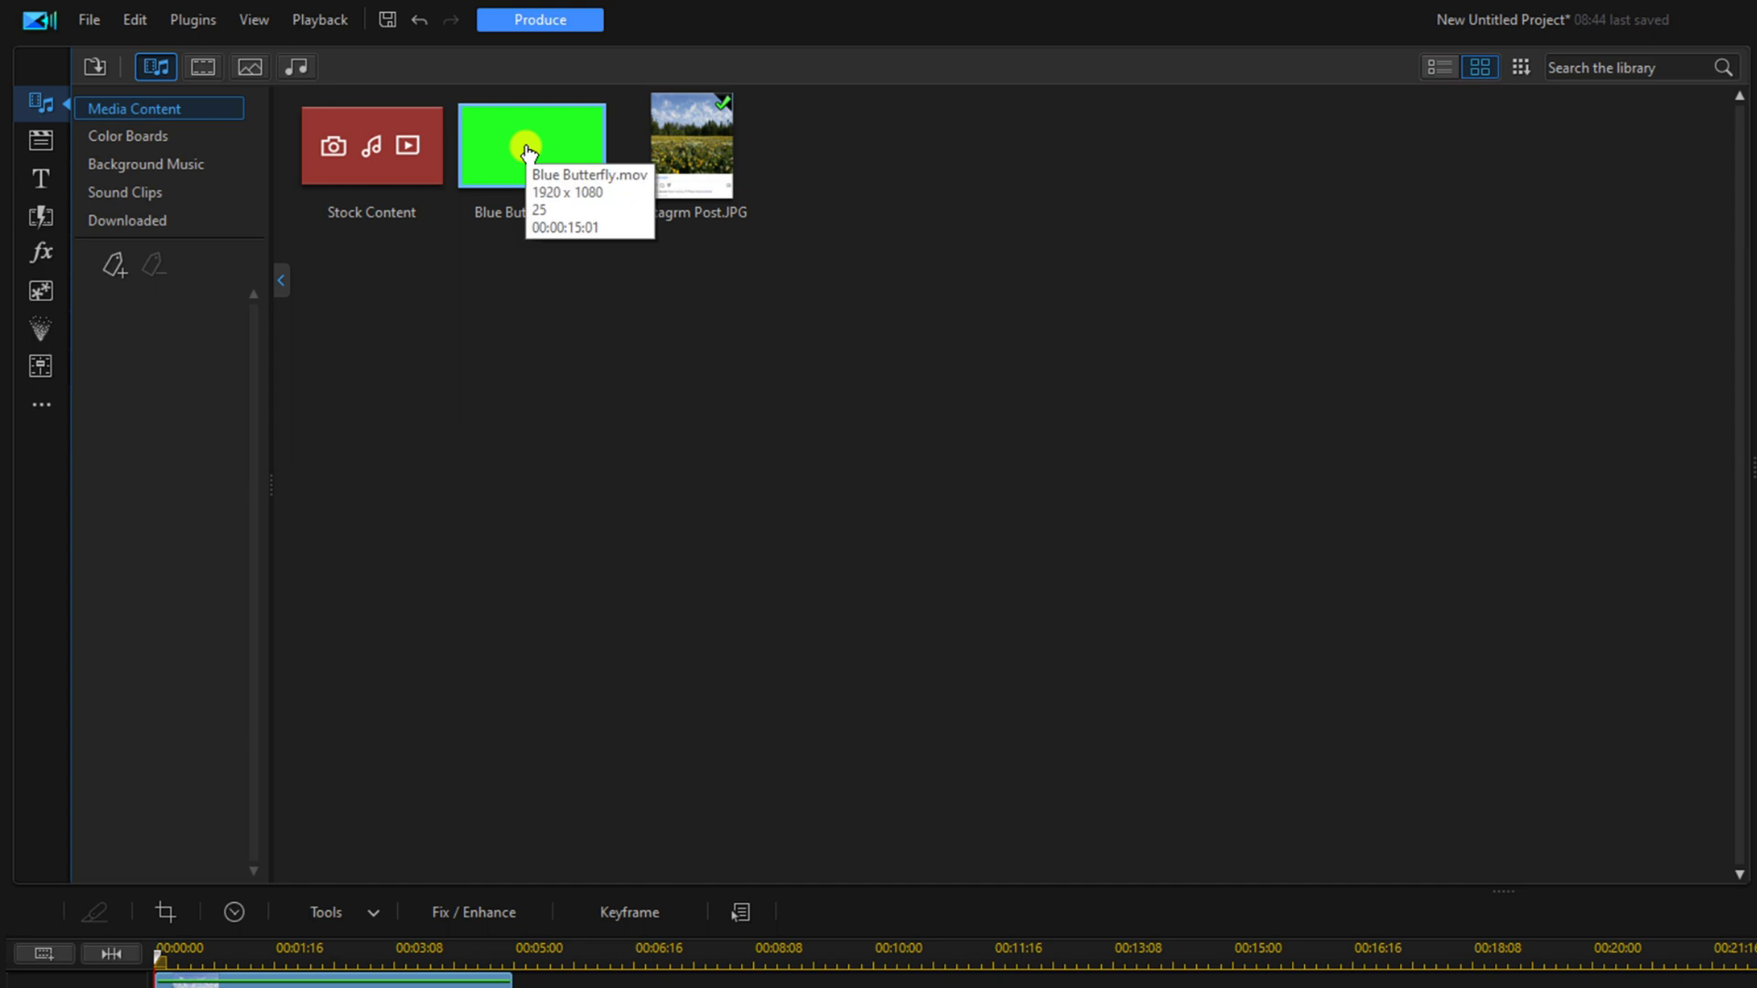
left_click(528, 151)
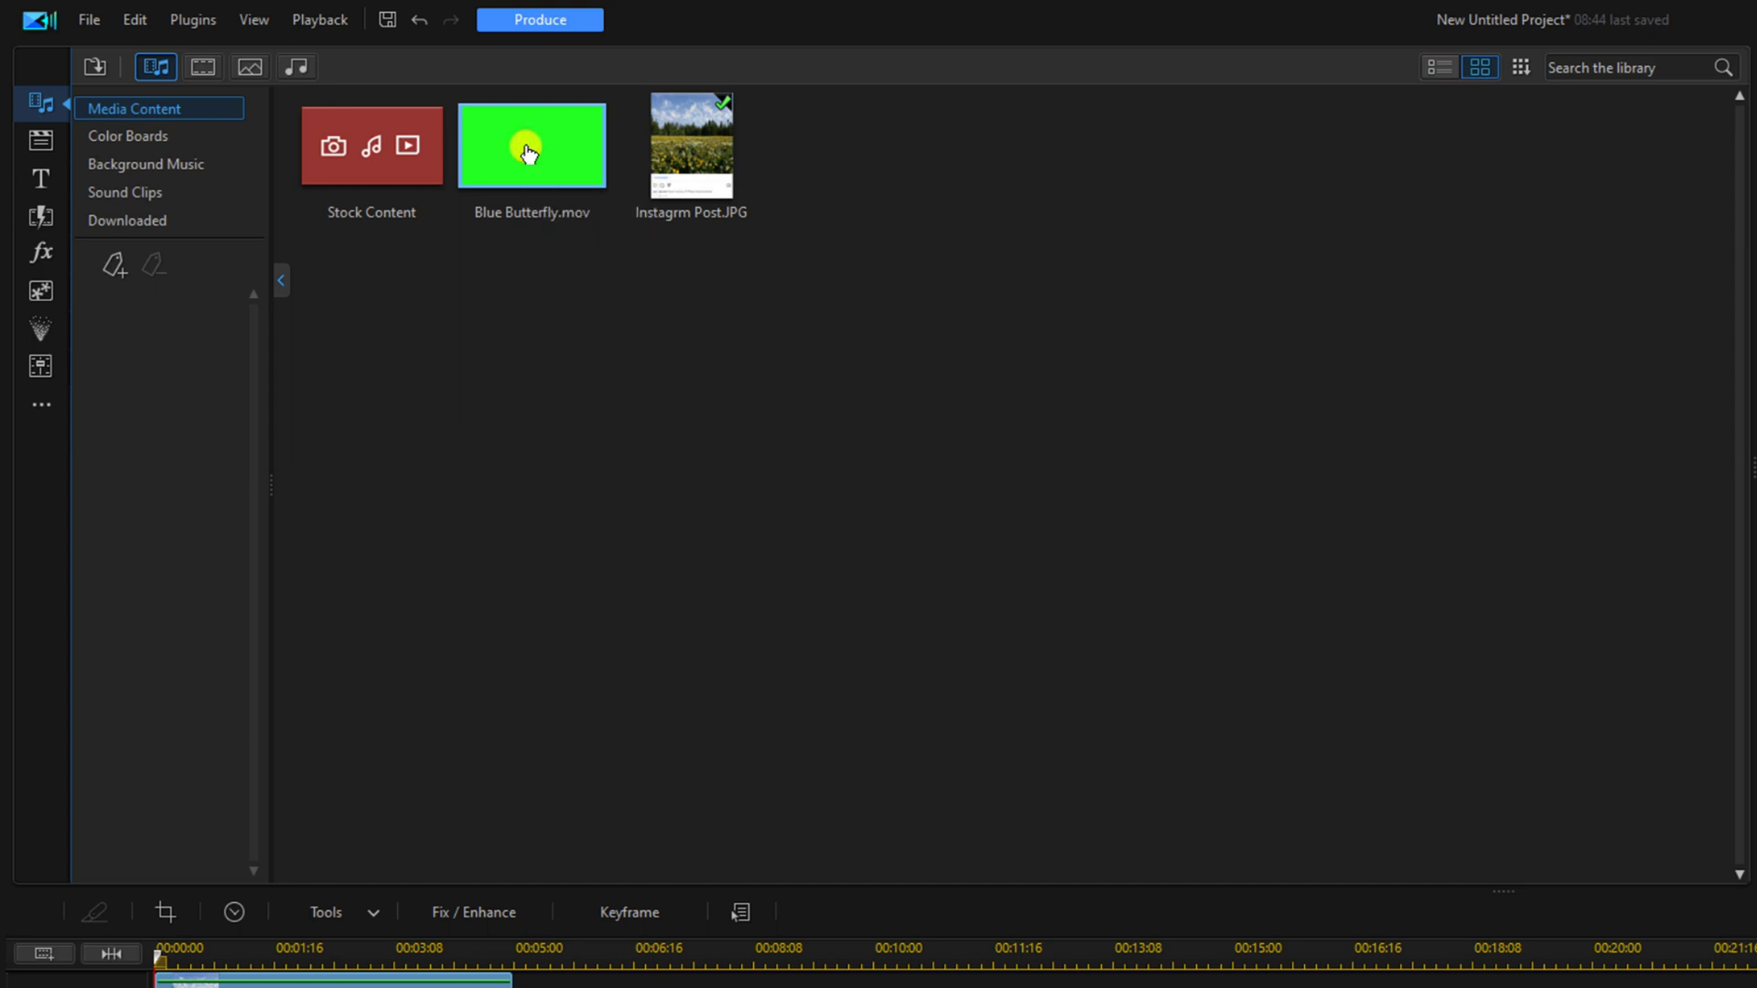
left_click_drag(527, 151, 150, 987)
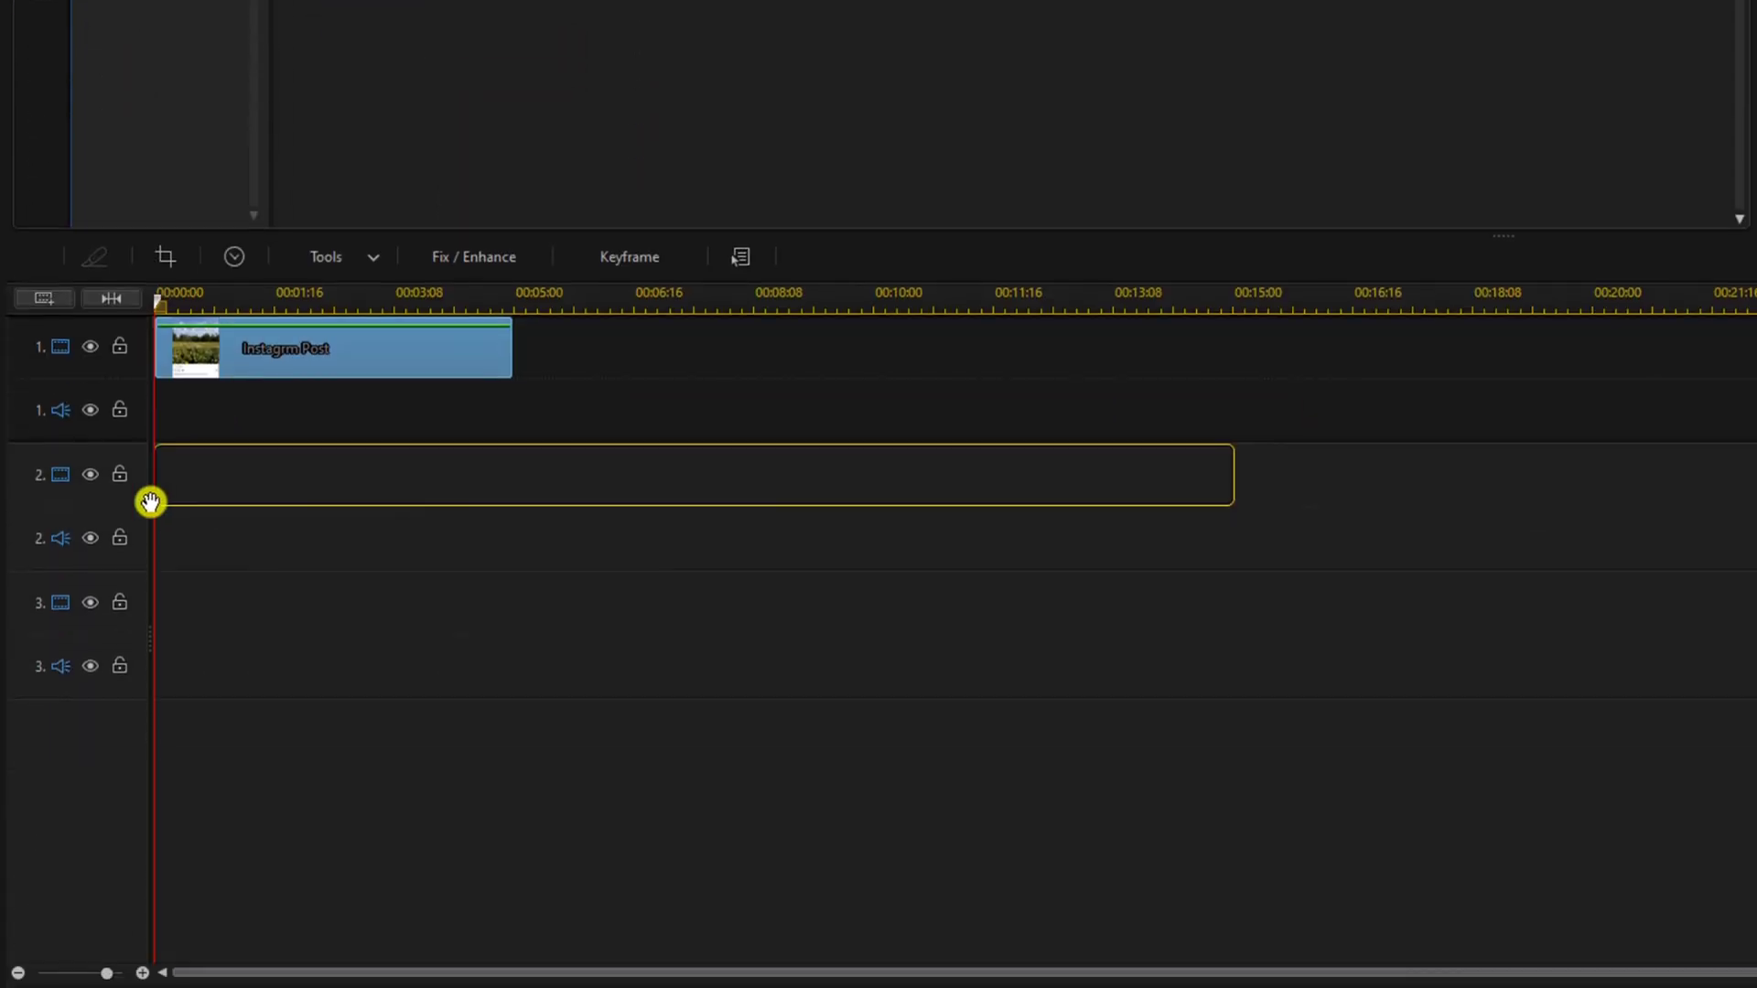
left_click_drag(150, 502, 150, 501)
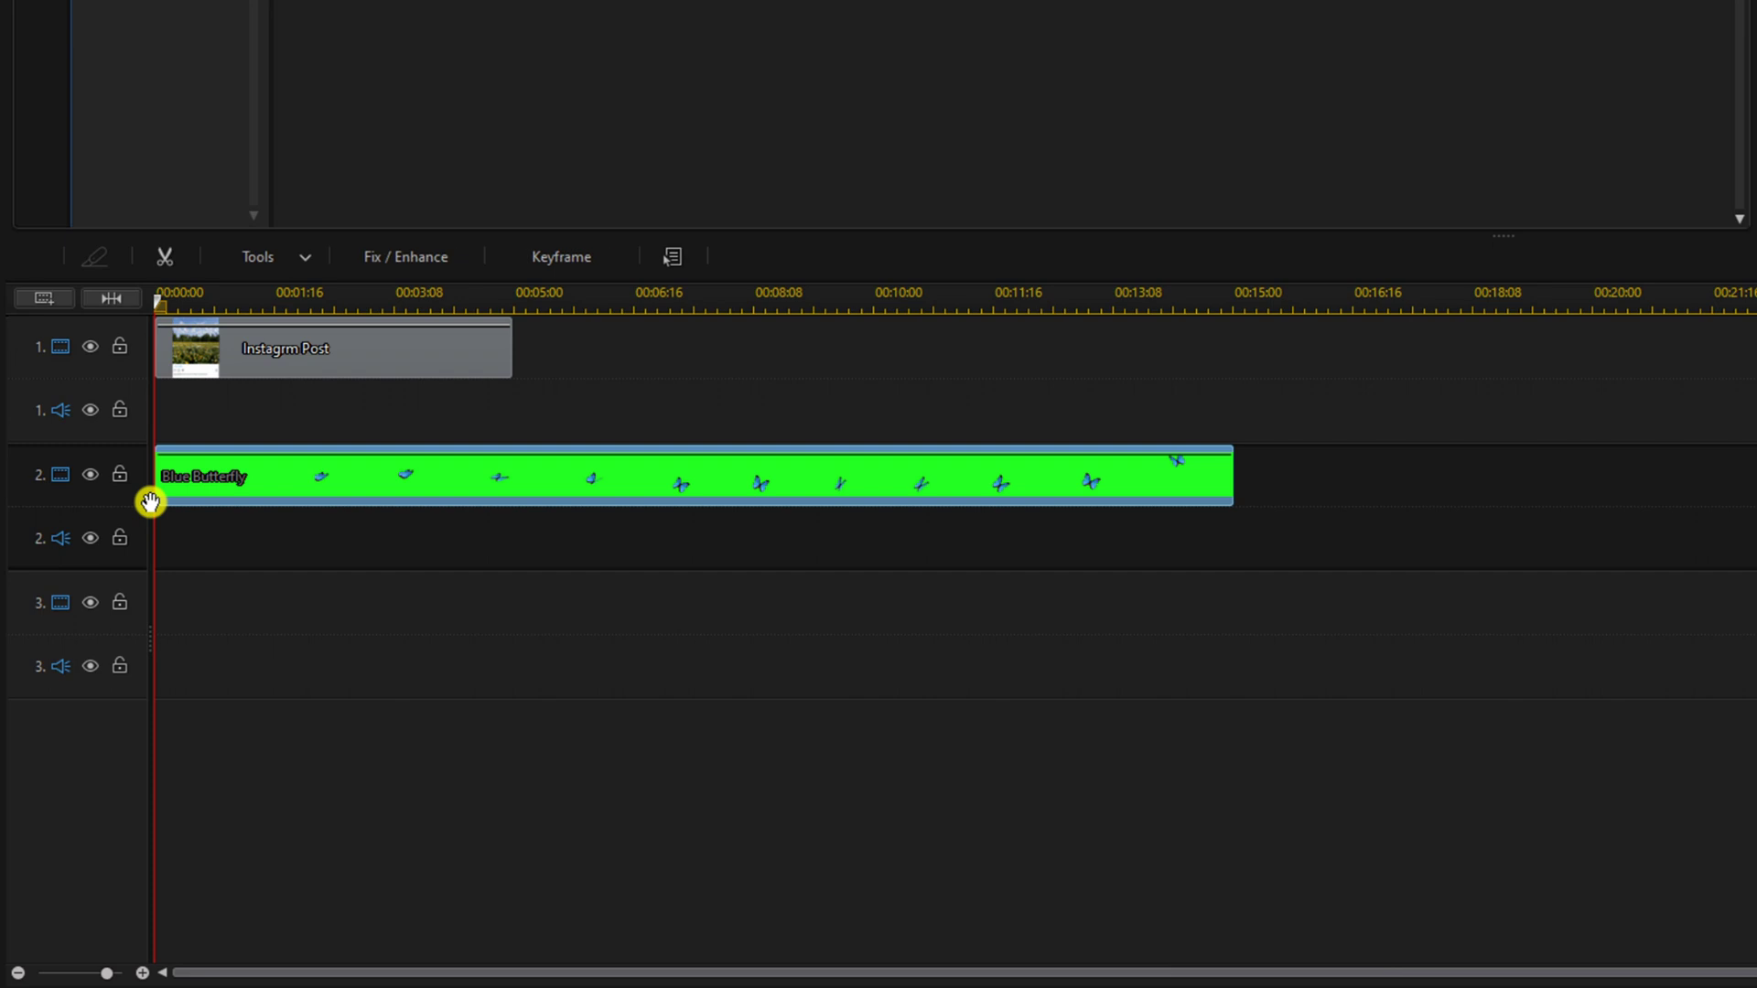
left_click(489, 351)
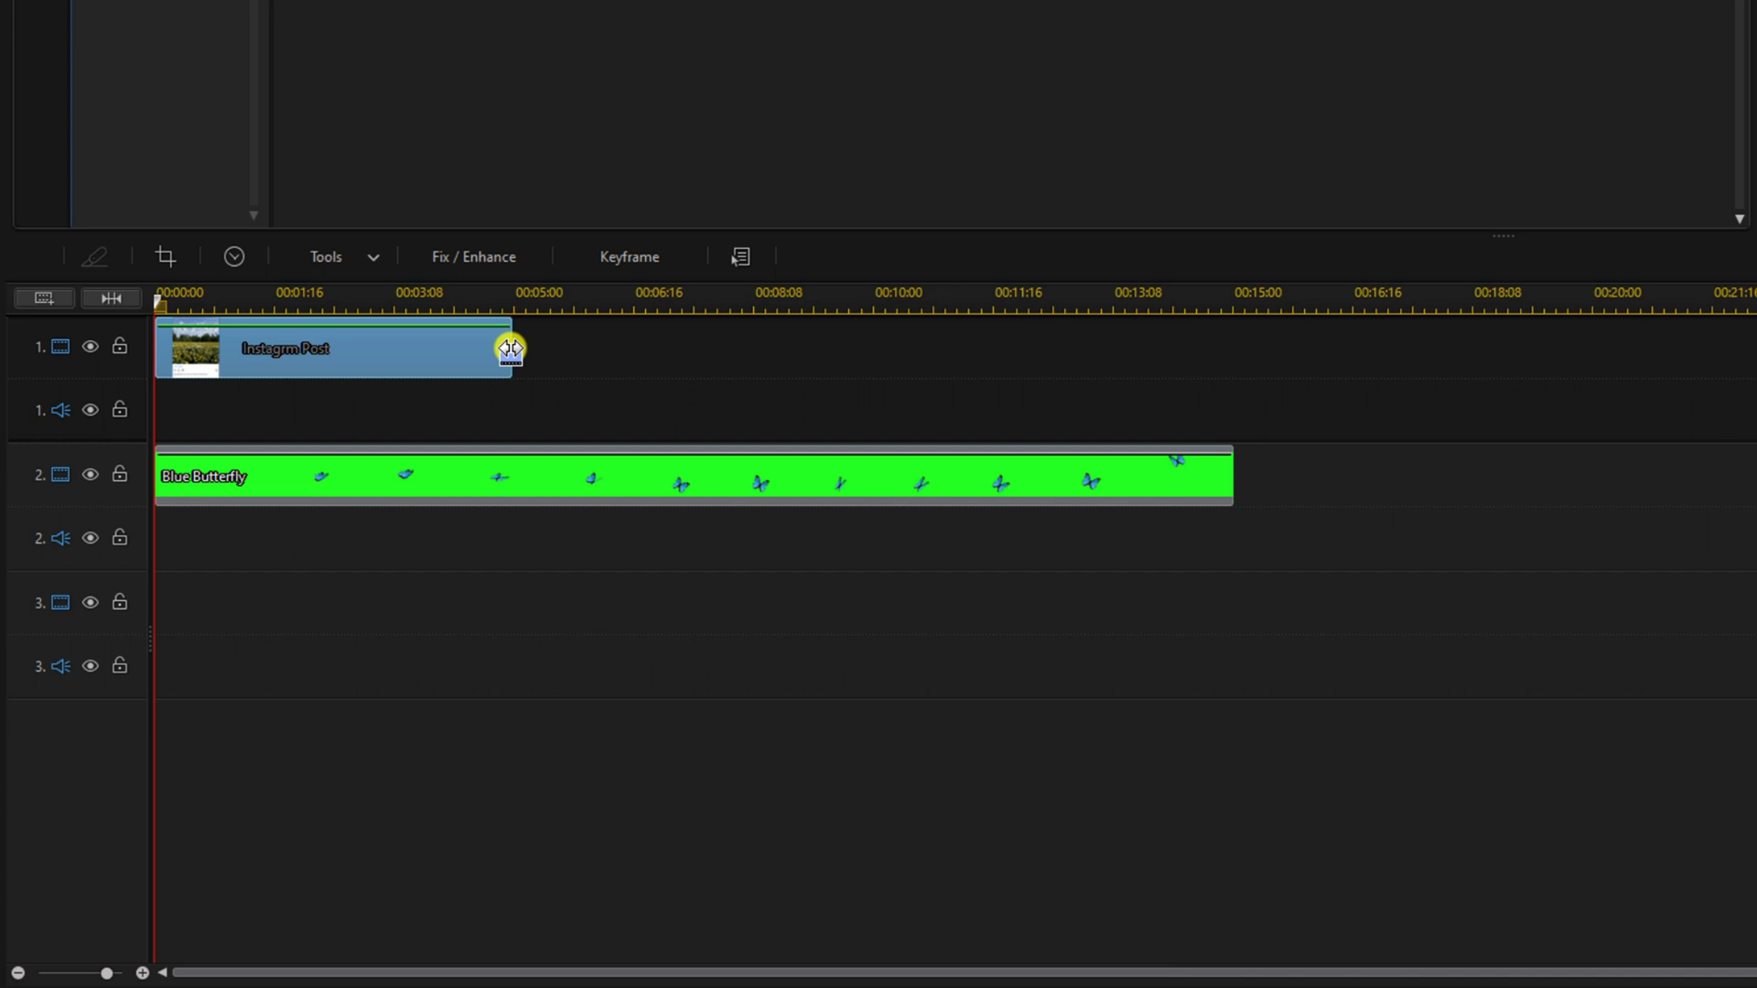
left_click_drag(511, 349, 1229, 352)
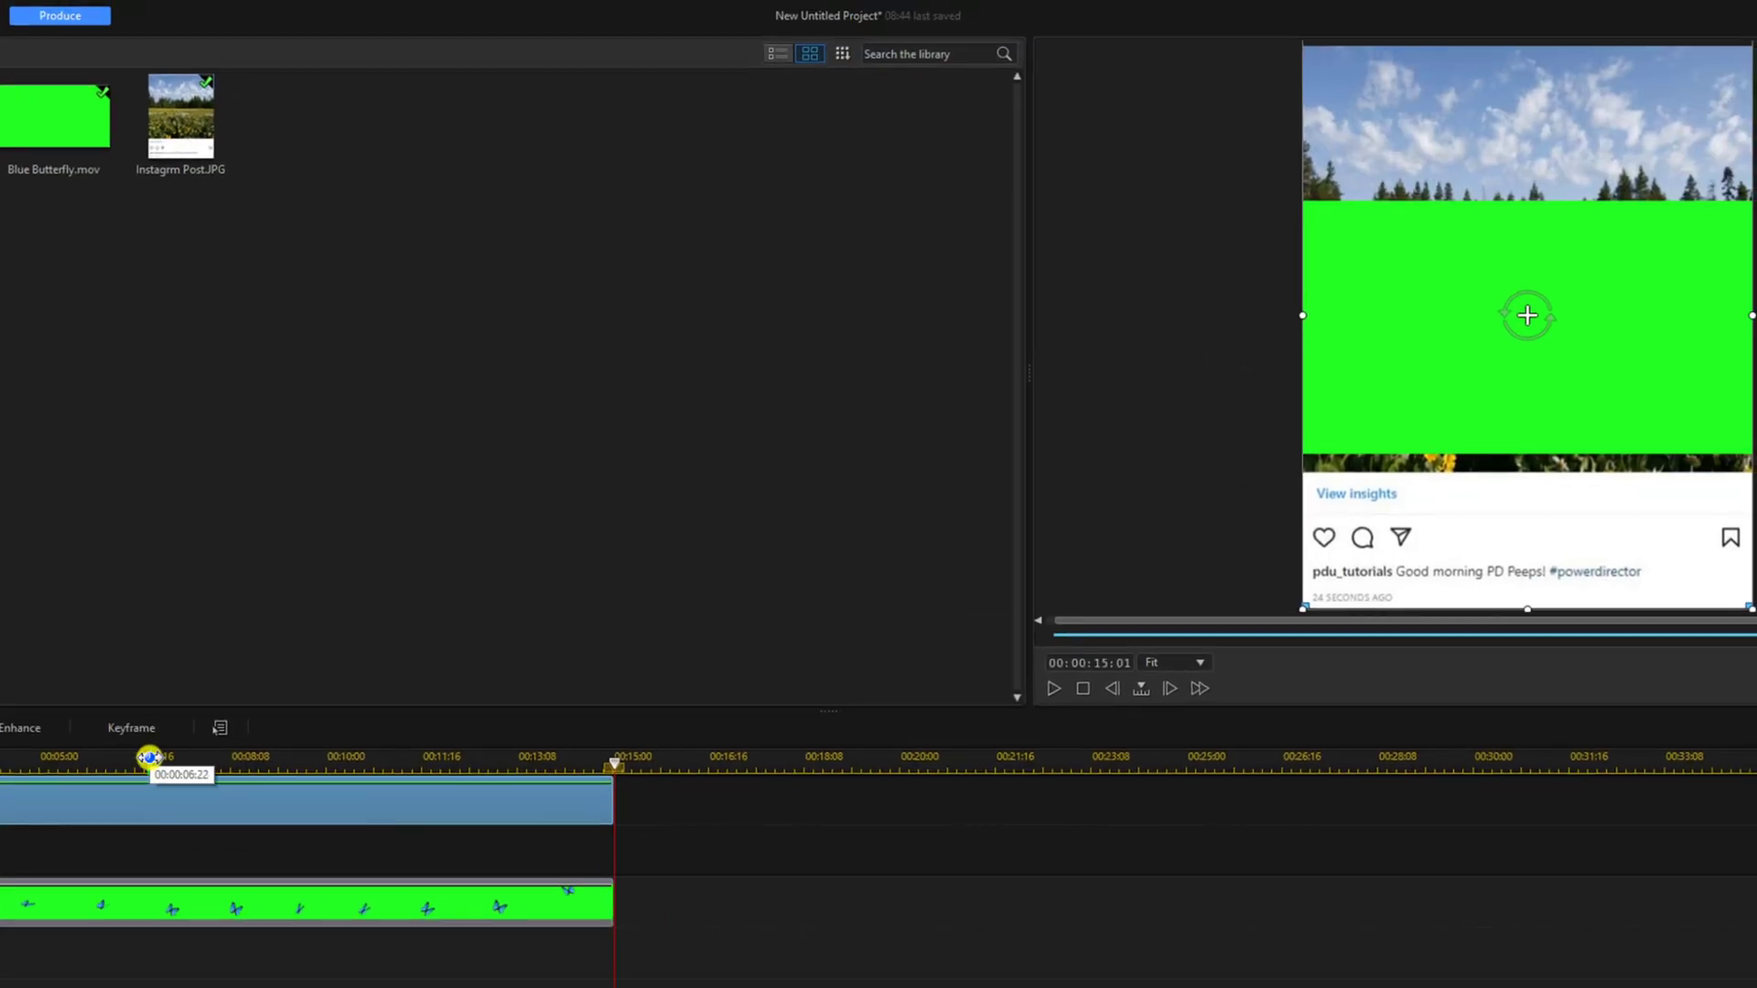
Set the playhead to 00:00:08:00 so the butterfly shows clearly over the green
left_click(150, 757)
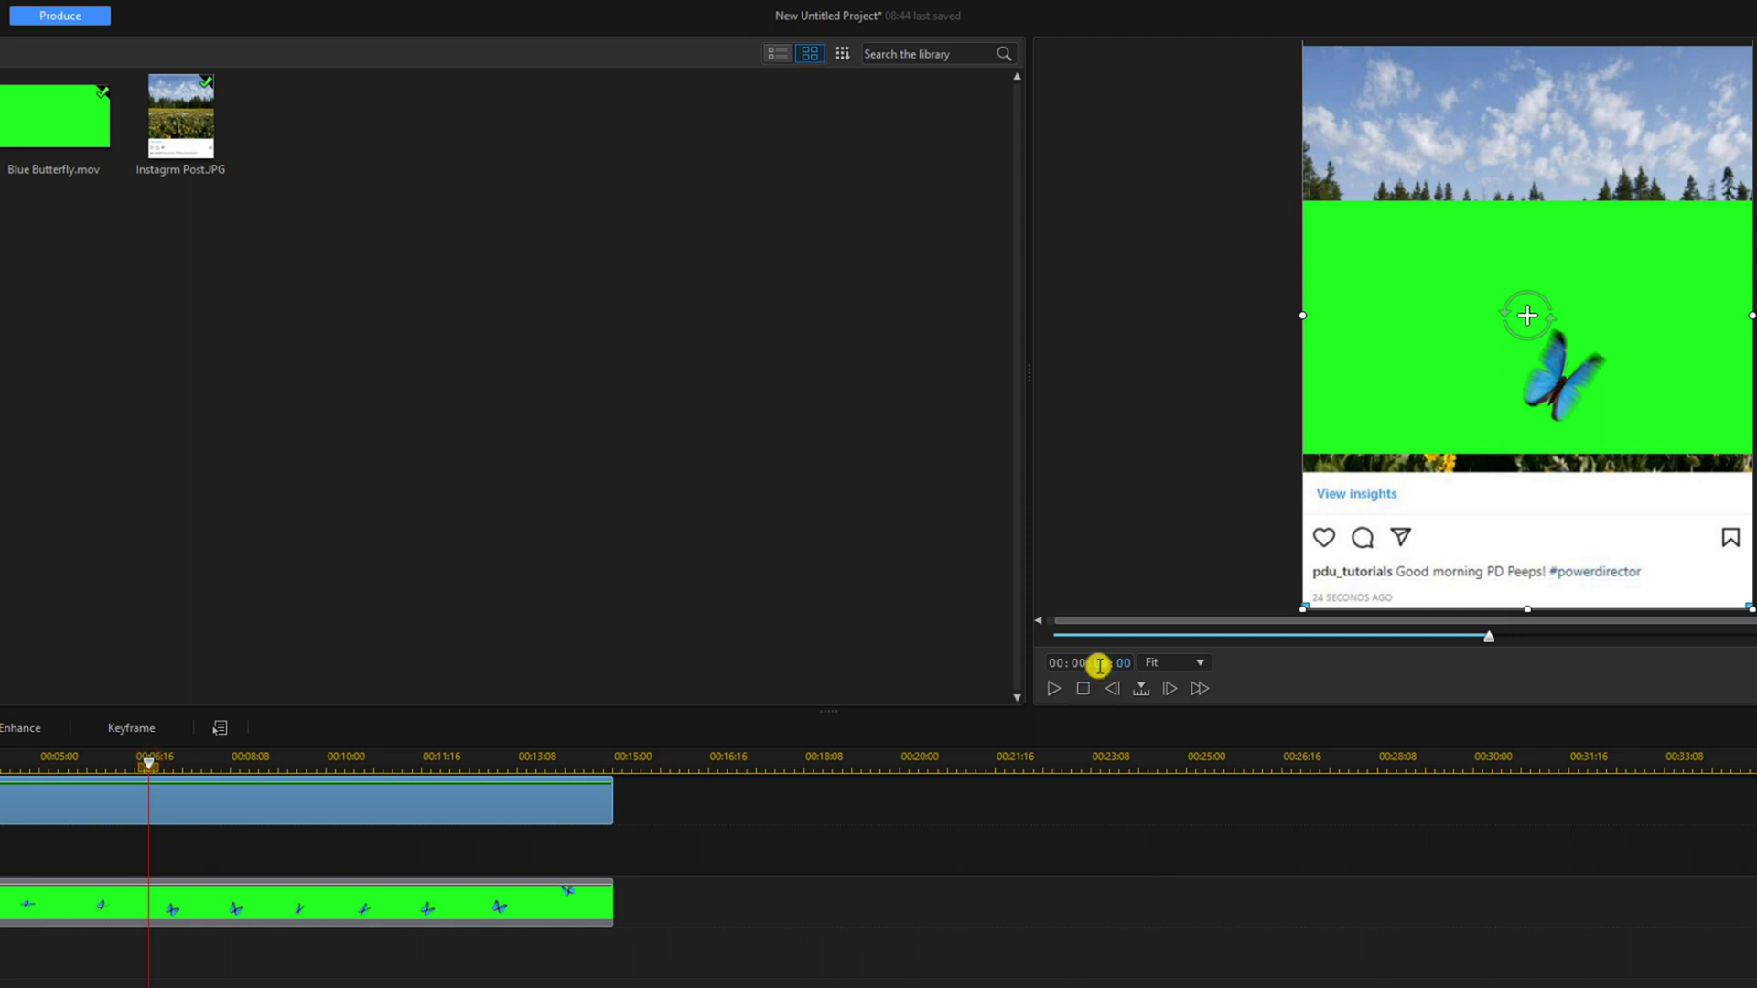
key("Return")
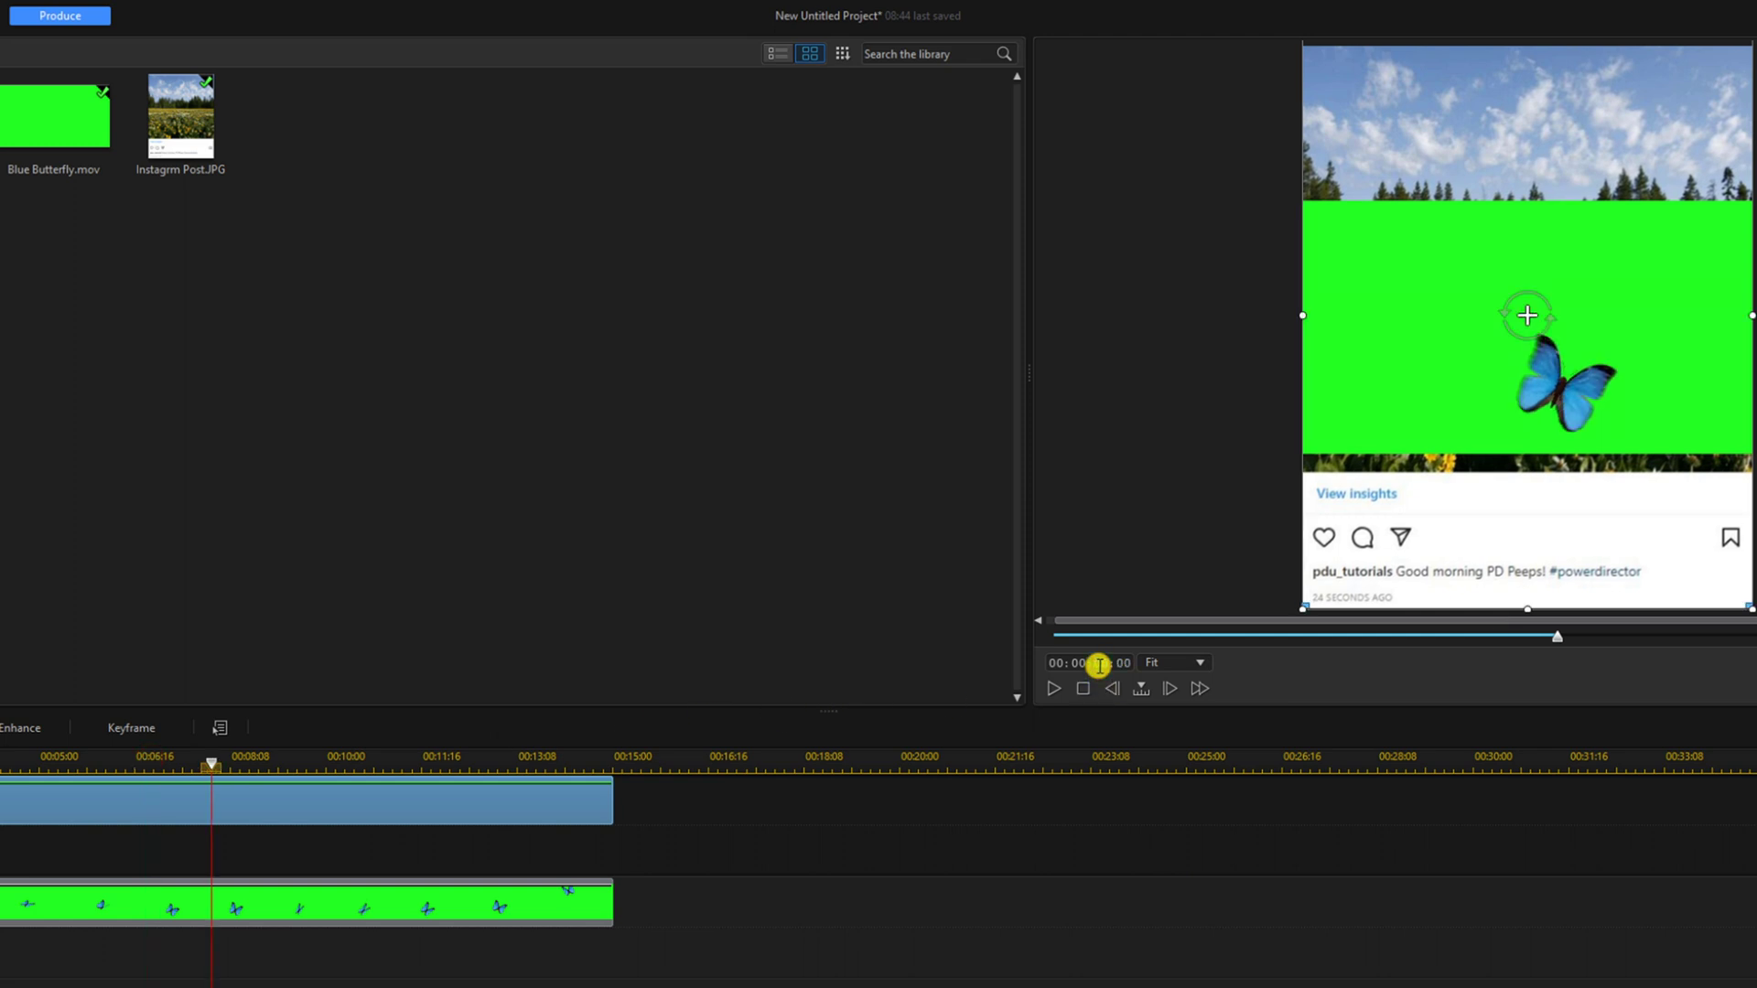
Enable chroma key on the butterfly clip, sample the green backdrop, and raise color range to 40
double_click(247, 909)
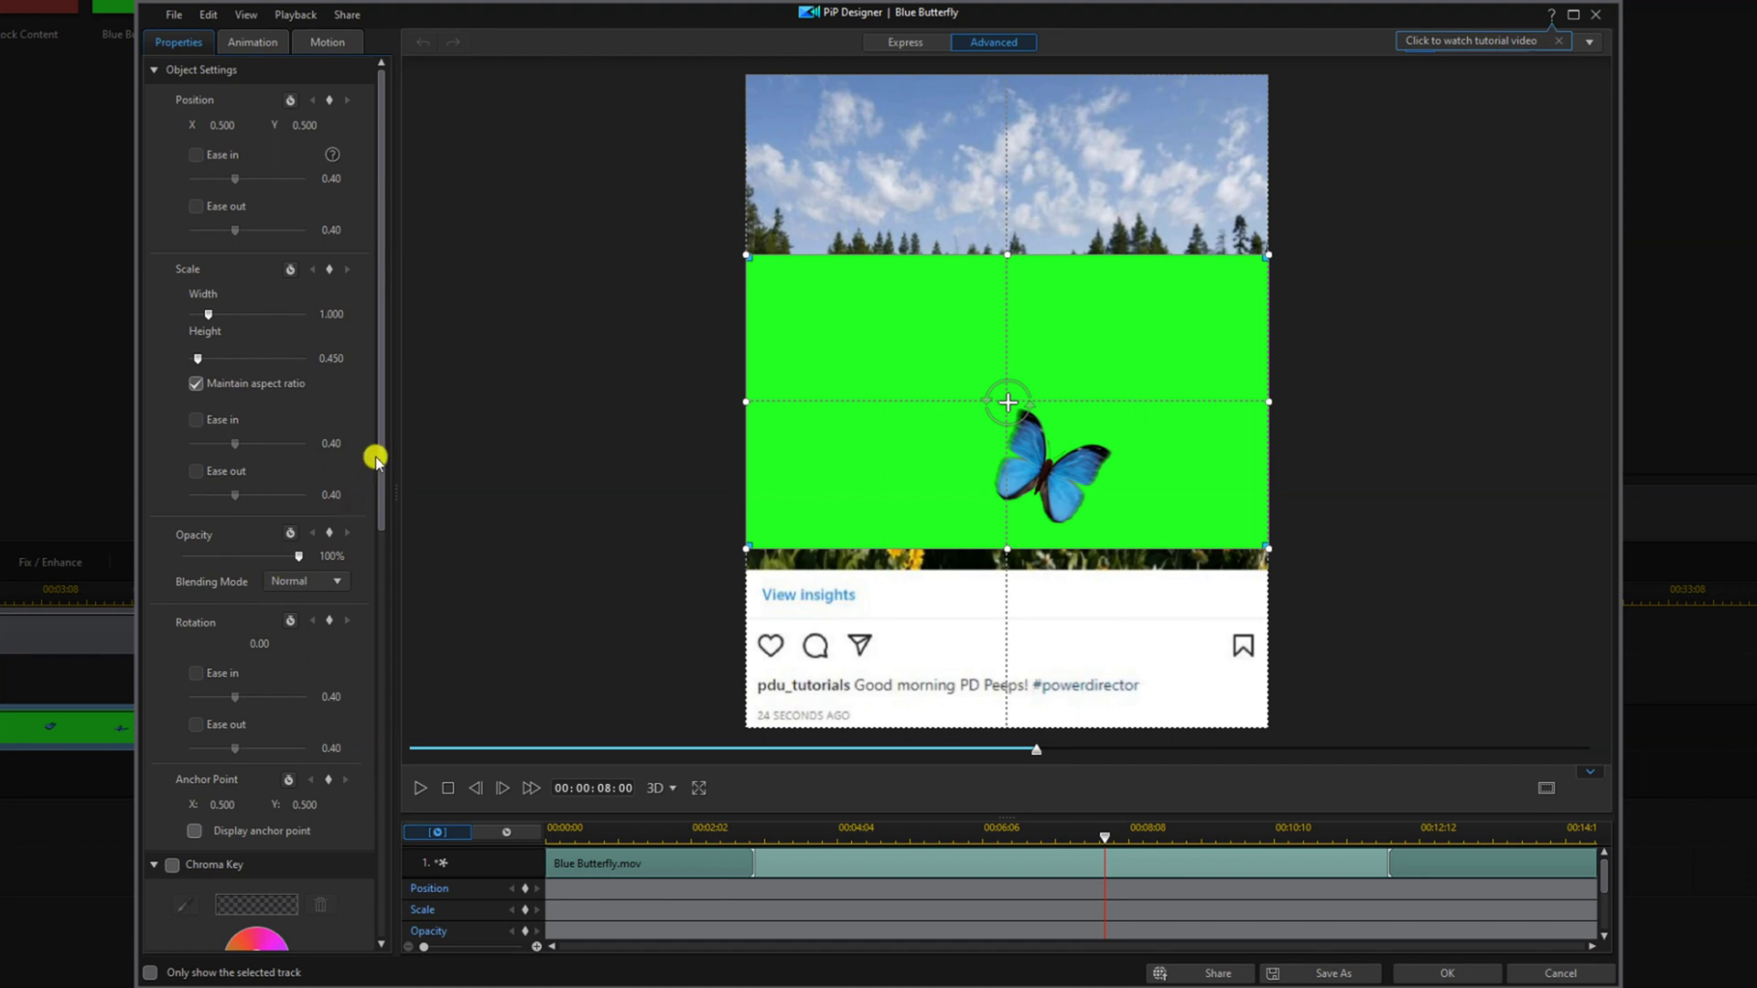
left_click_drag(383, 445, 408, 718)
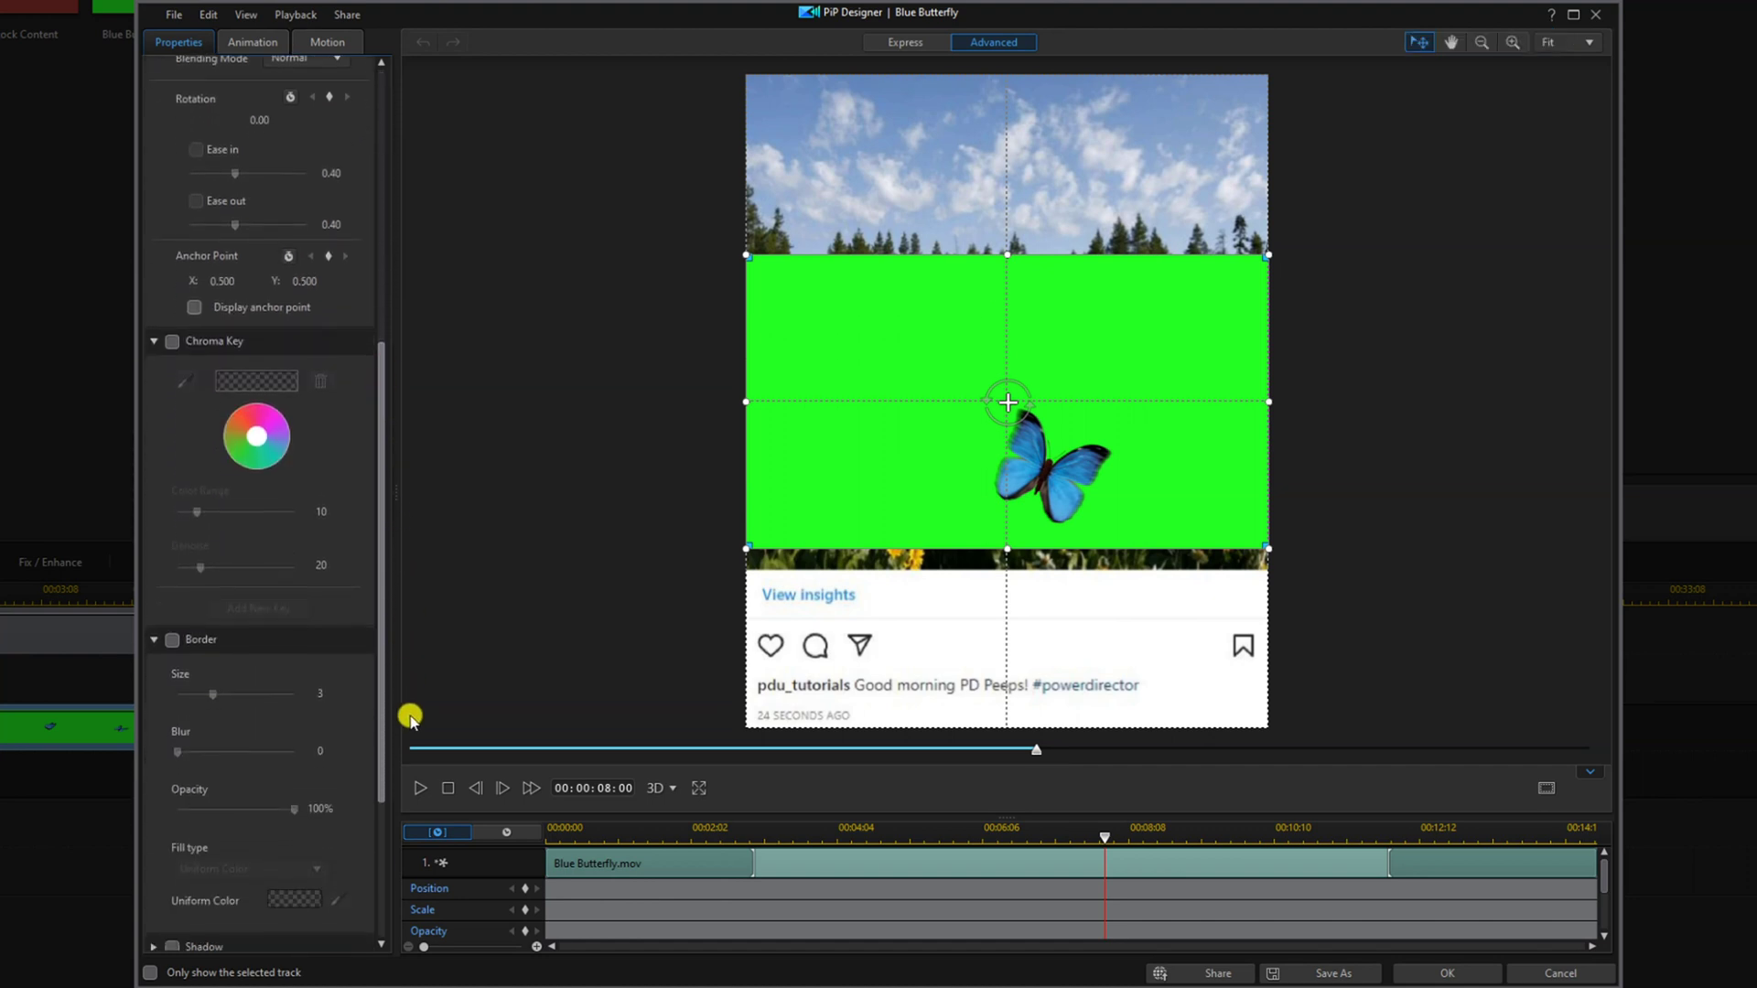
left_click(172, 342)
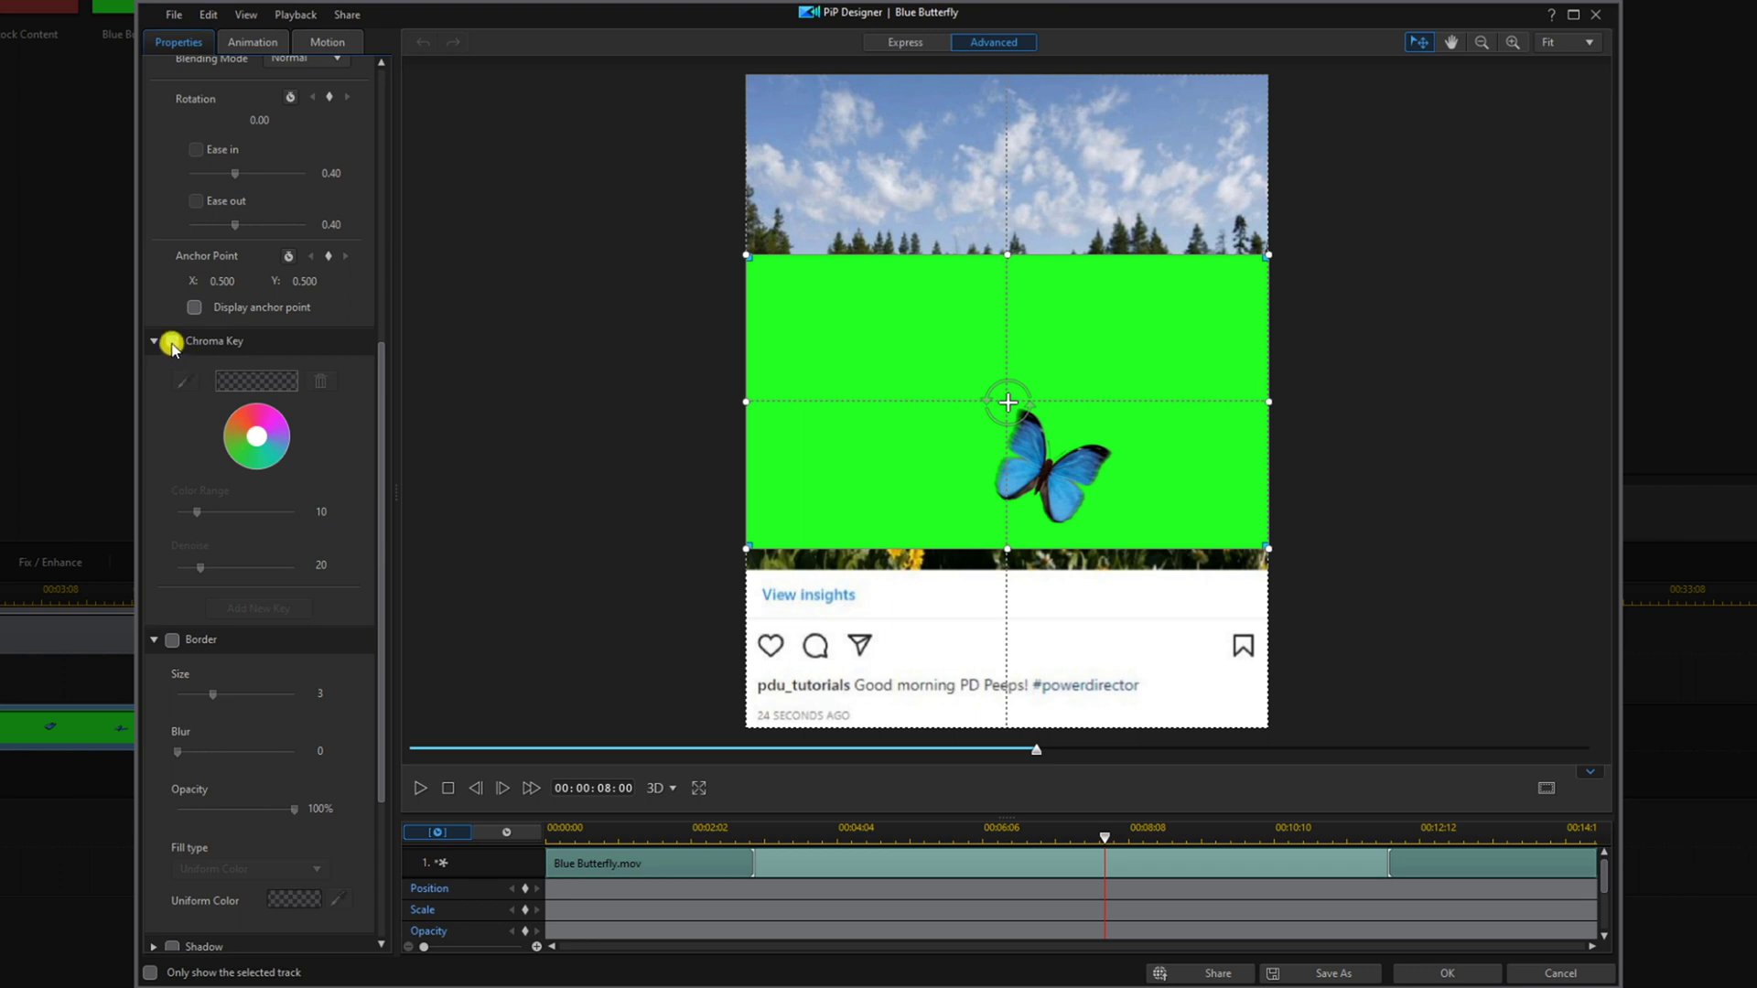
left_click(172, 343)
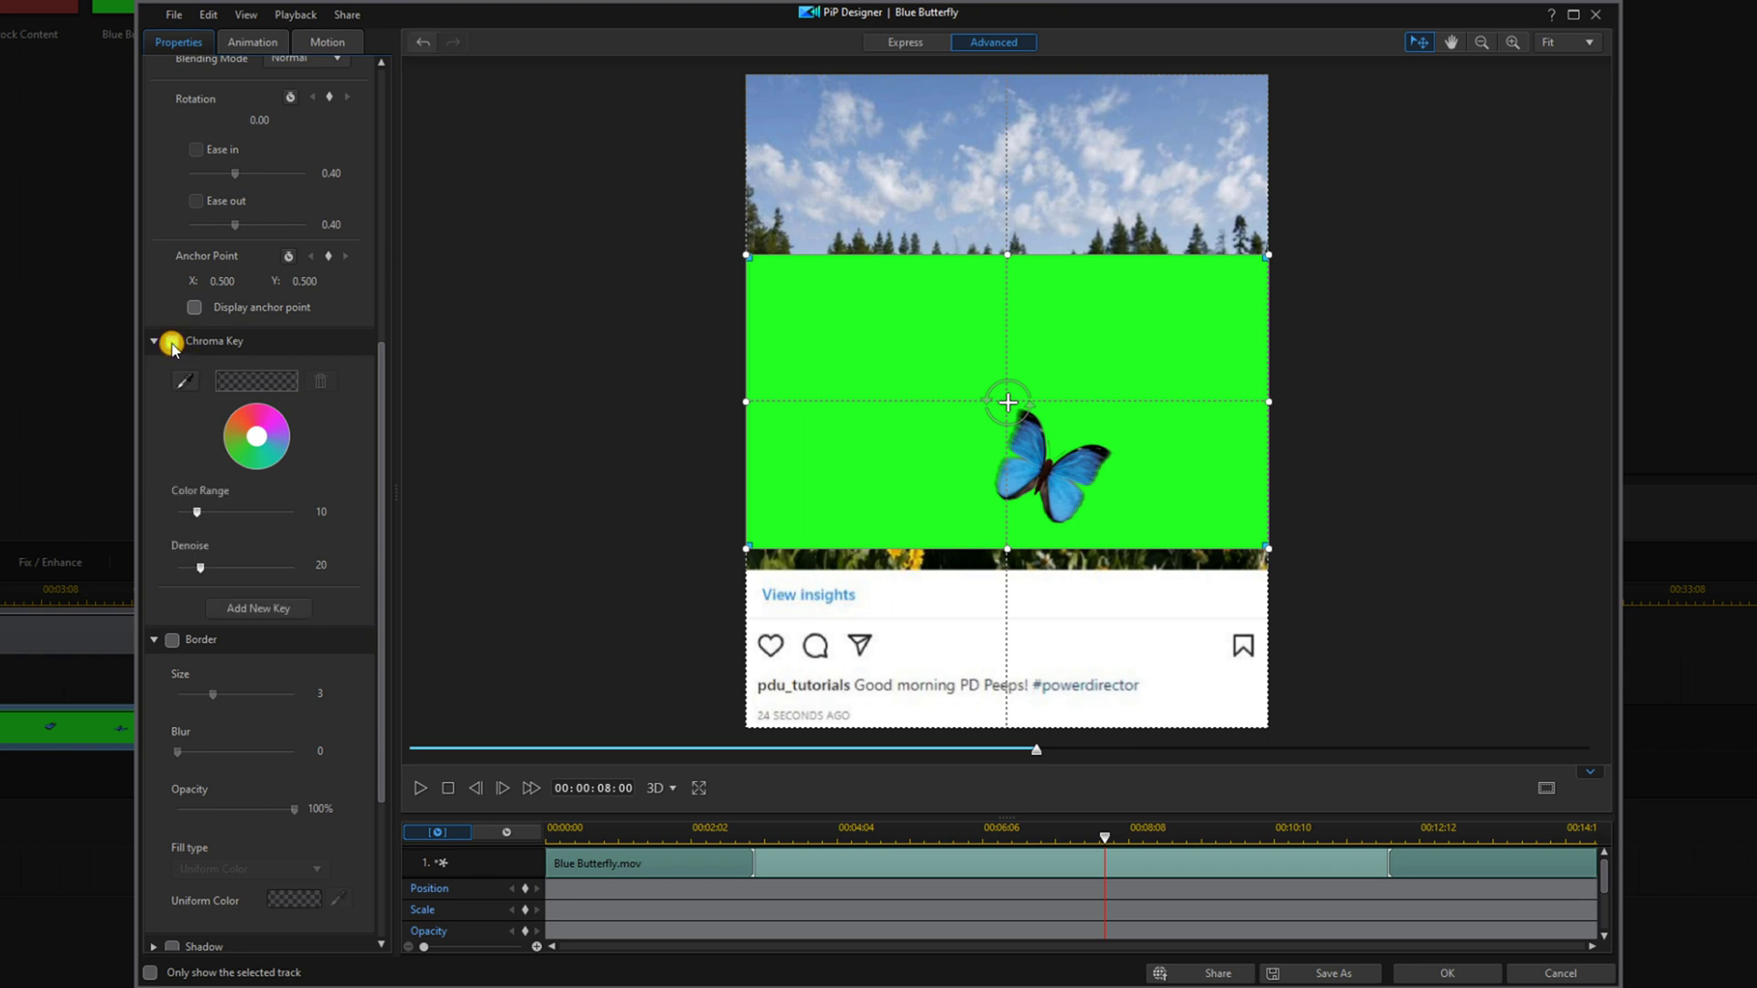
left_click(183, 383)
left_click(909, 343)
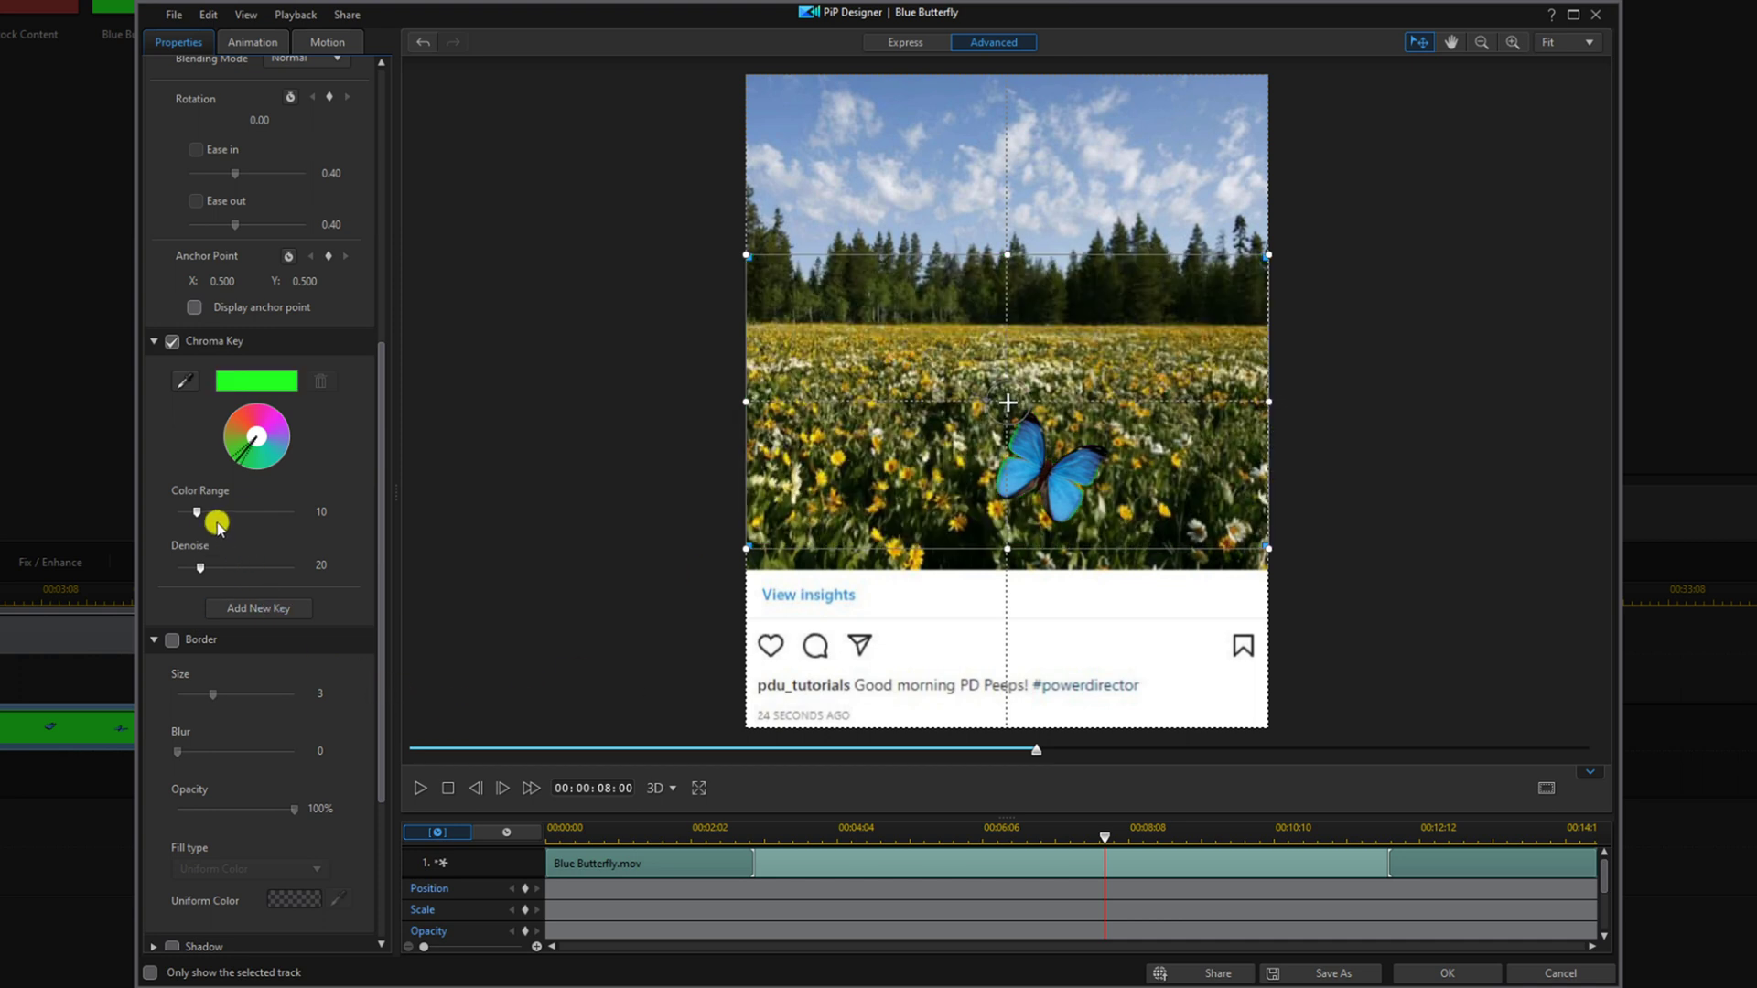
left_click_drag(201, 515, 256, 531)
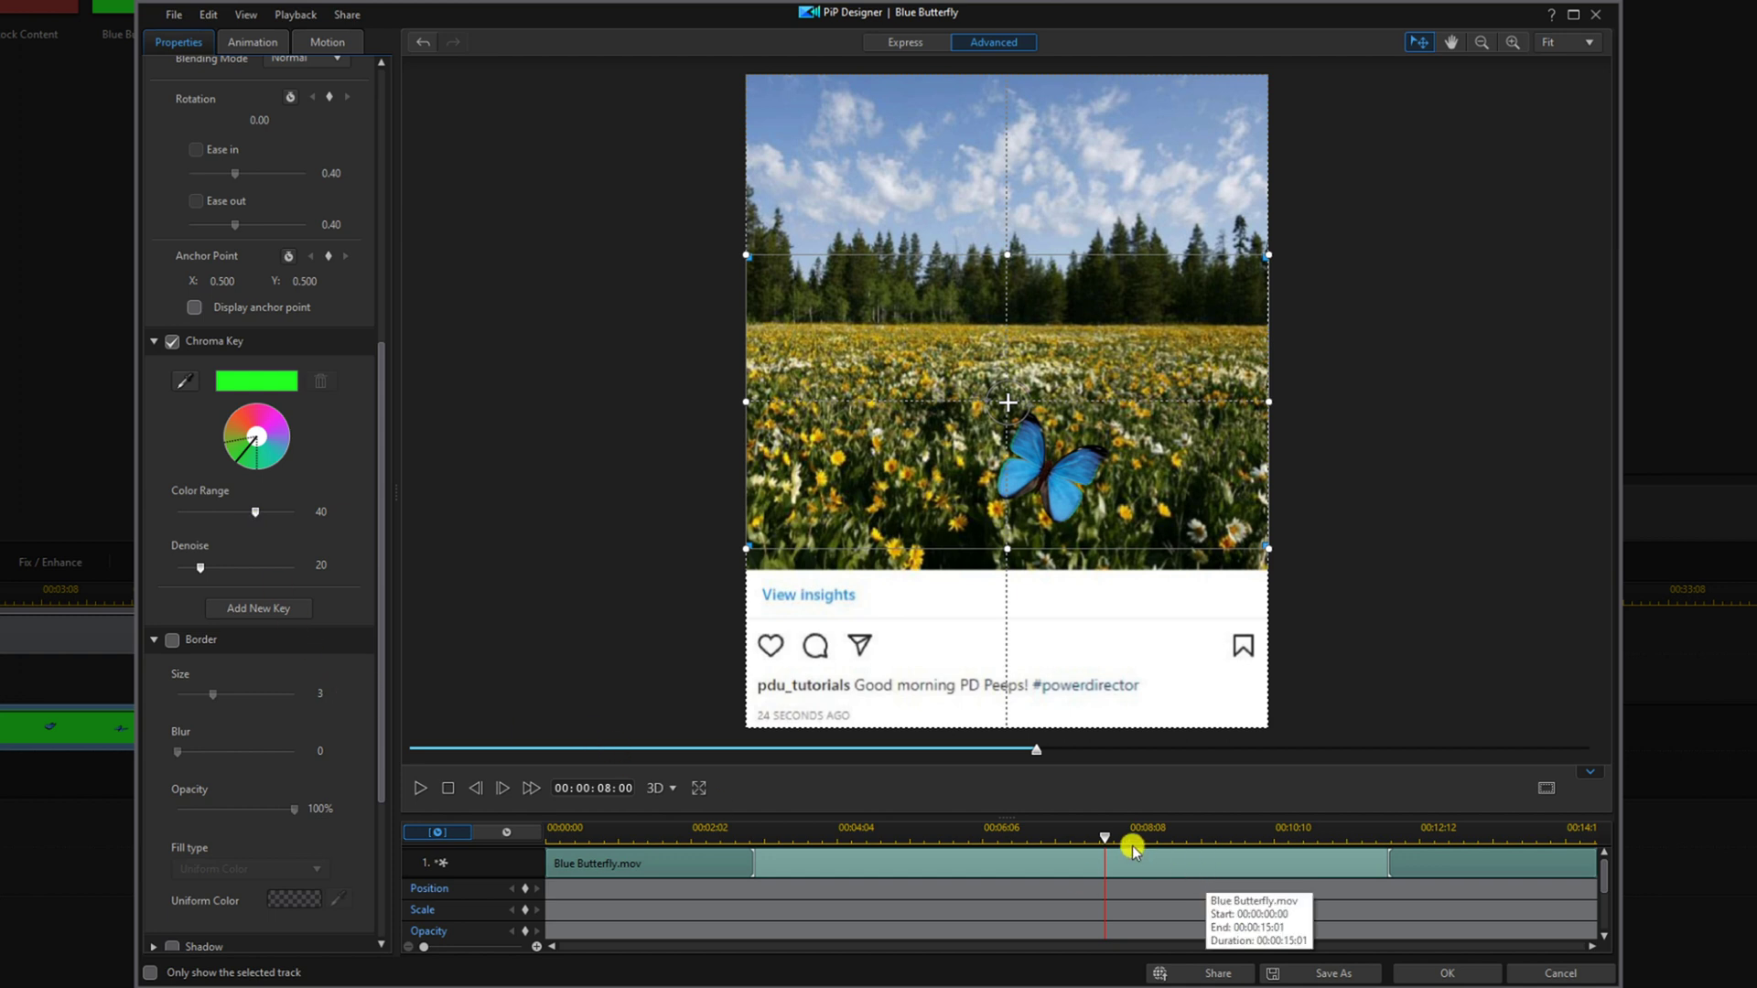
At about 2 seconds, drag the butterfly up toward the tree line, then return to 00:00:00:00
left_click_drag(1105, 838, 651, 849)
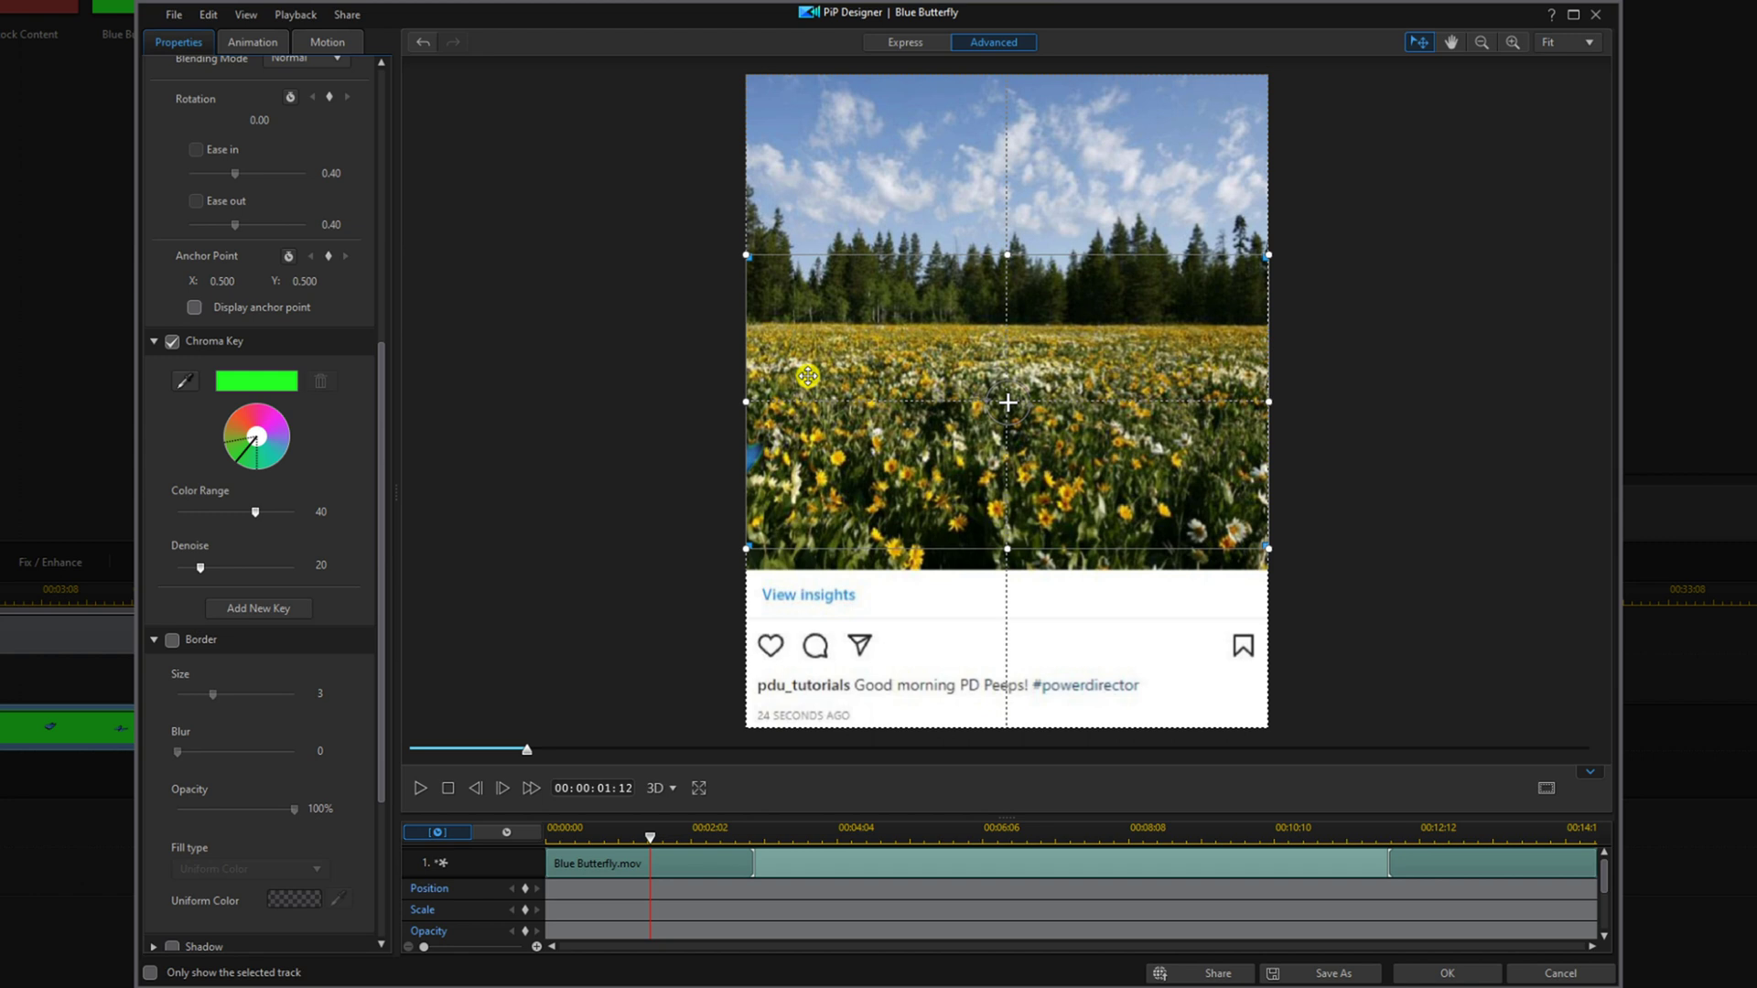
left_click_drag(808, 376, 811, 233)
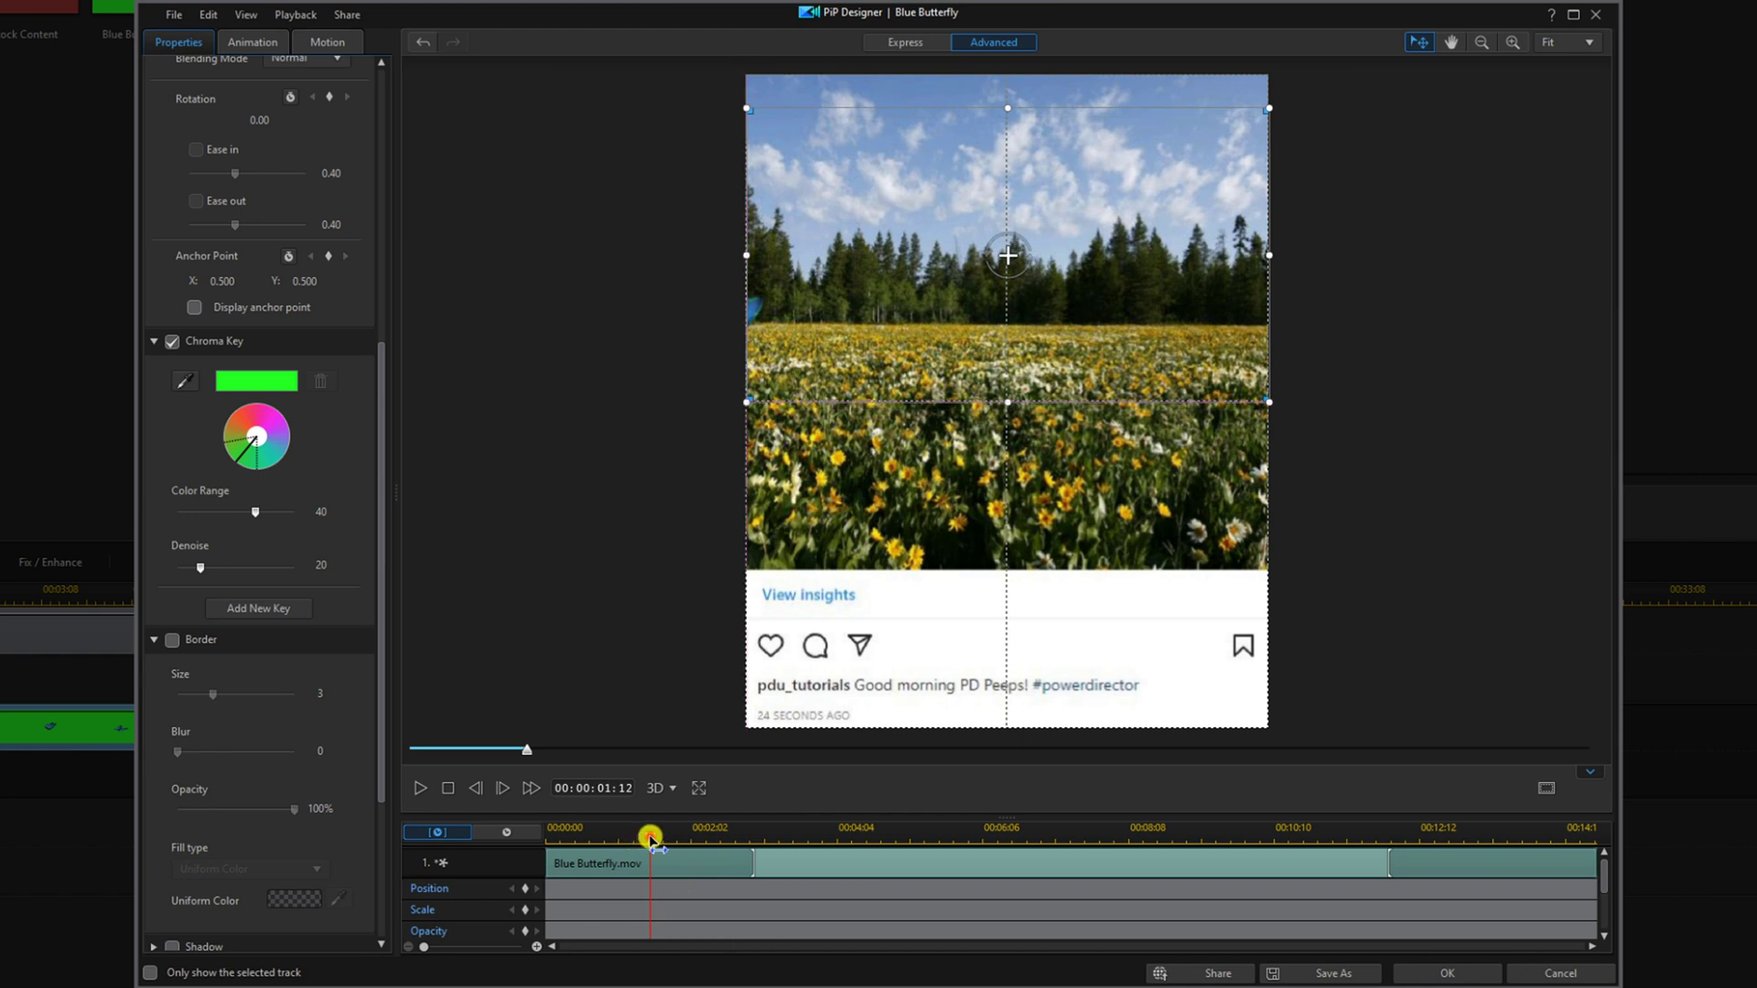
left_click_drag(651, 839, 521, 843)
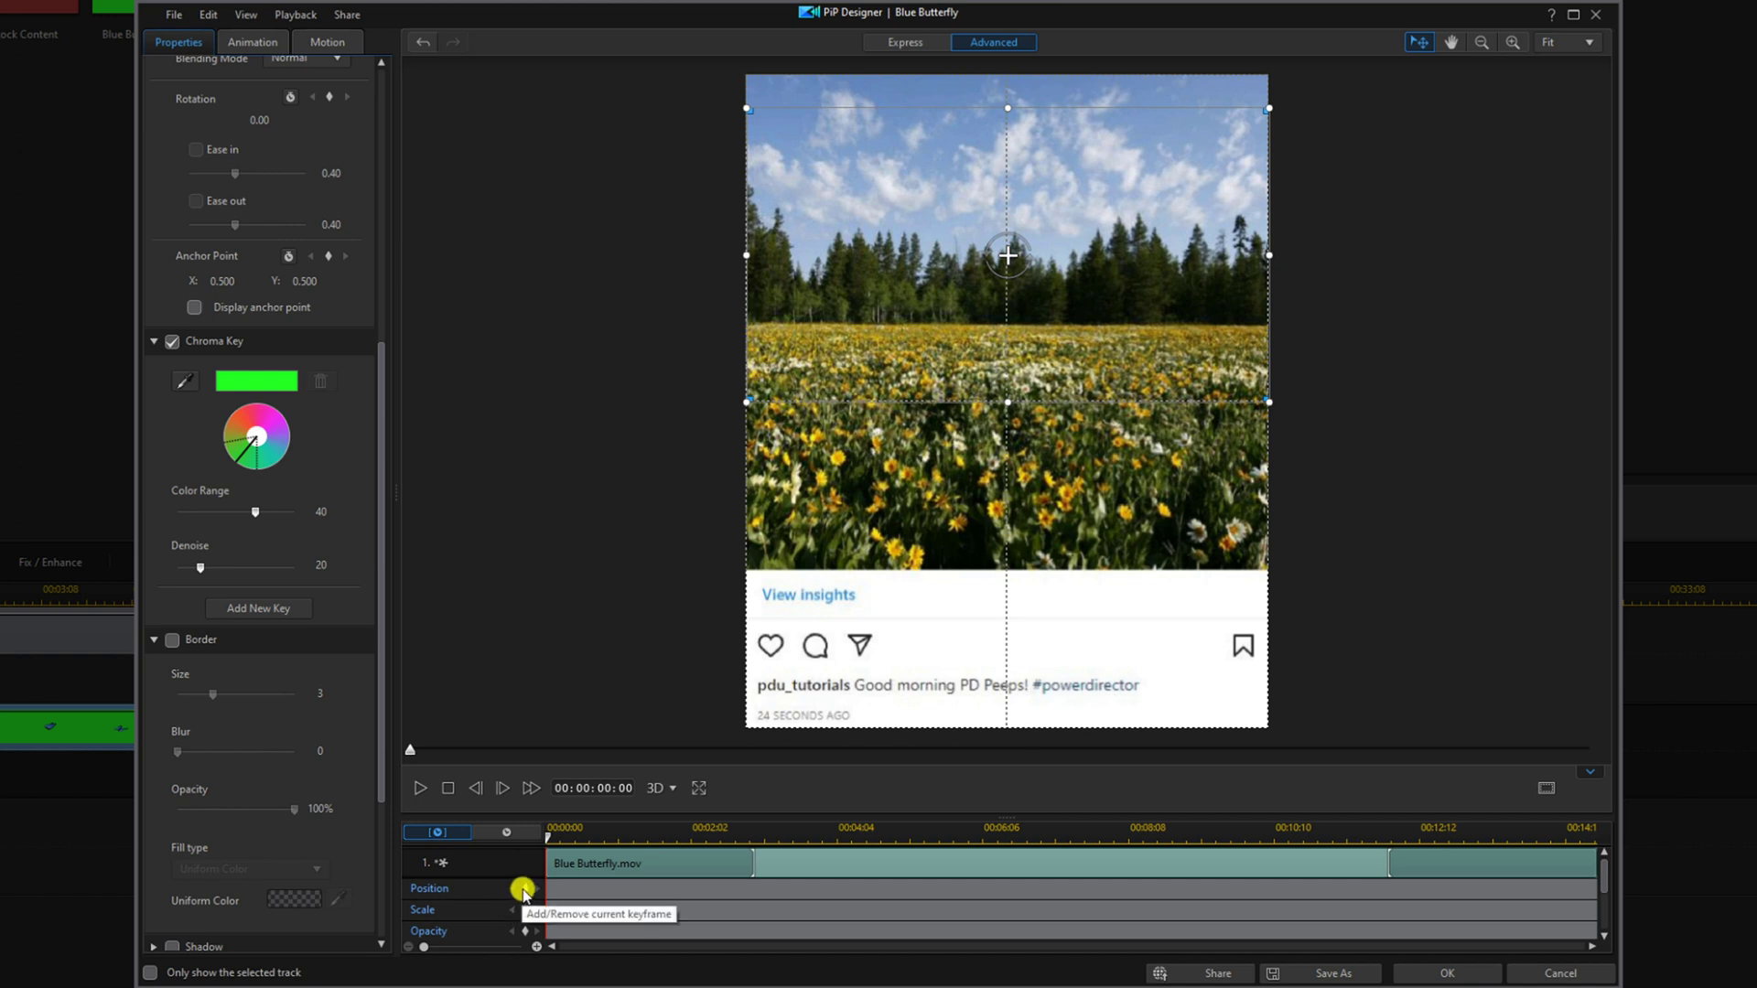
Add a Position keyframe at the start and Position and Scale keyframes at 5 seconds
left_click(524, 889)
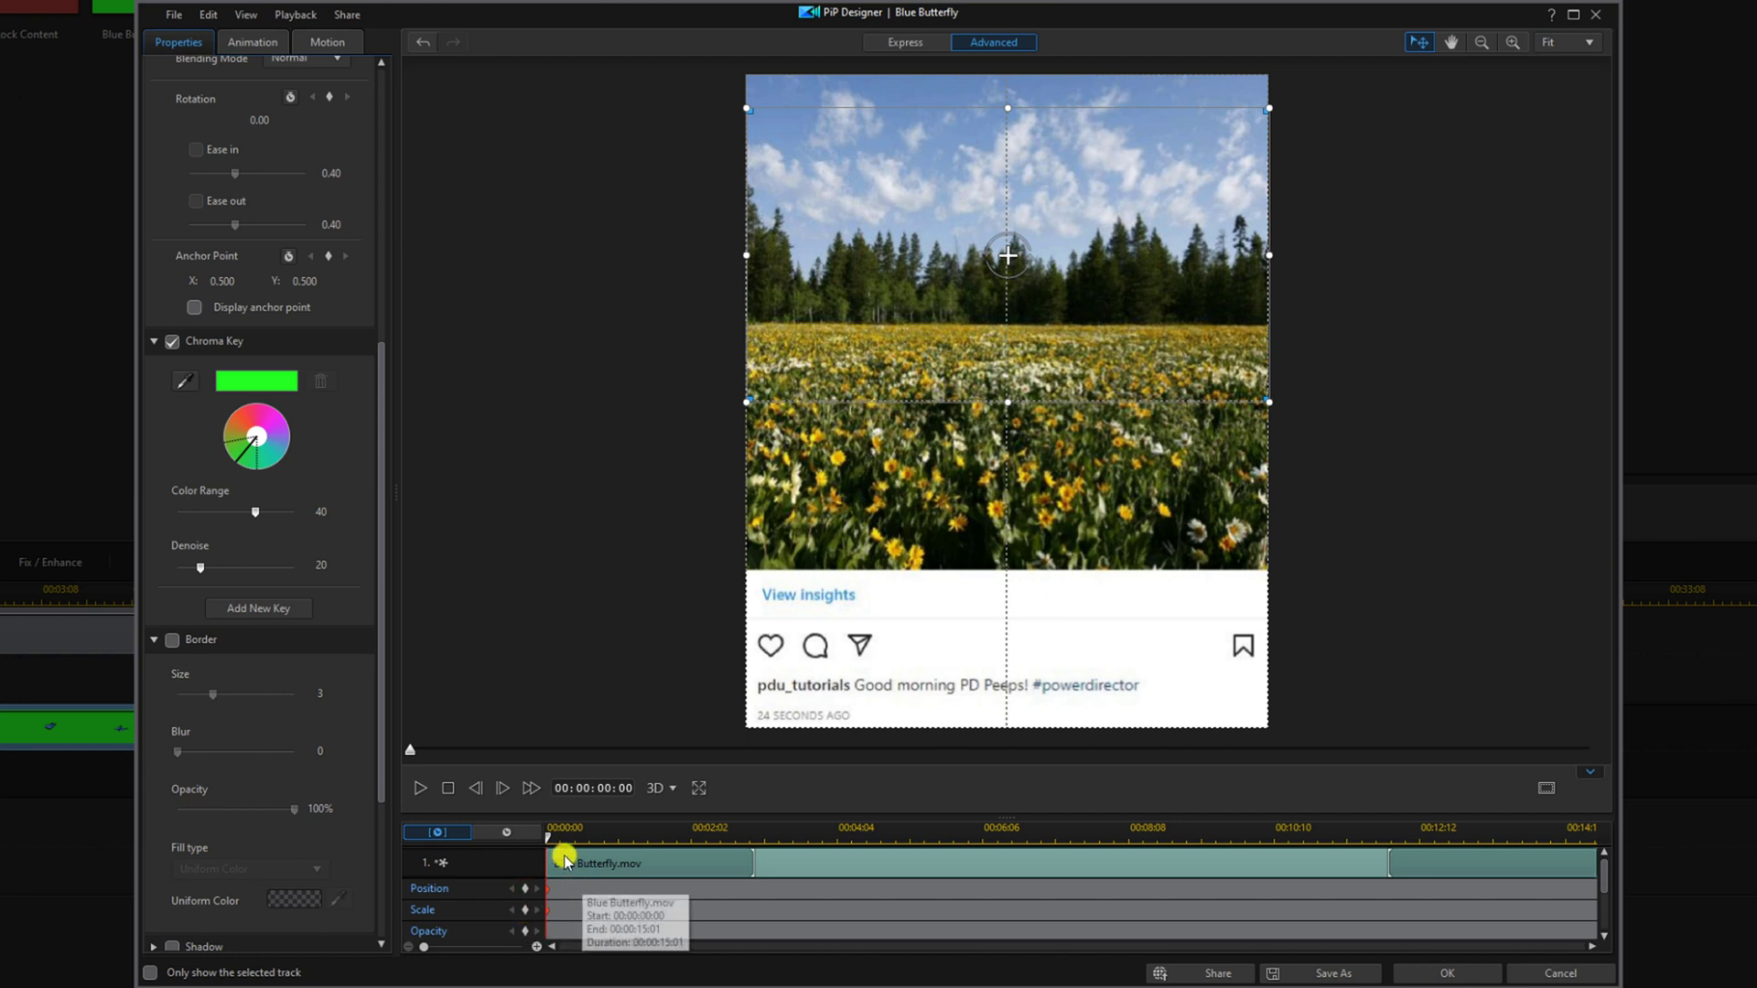
left_click_drag(547, 838, 898, 885)
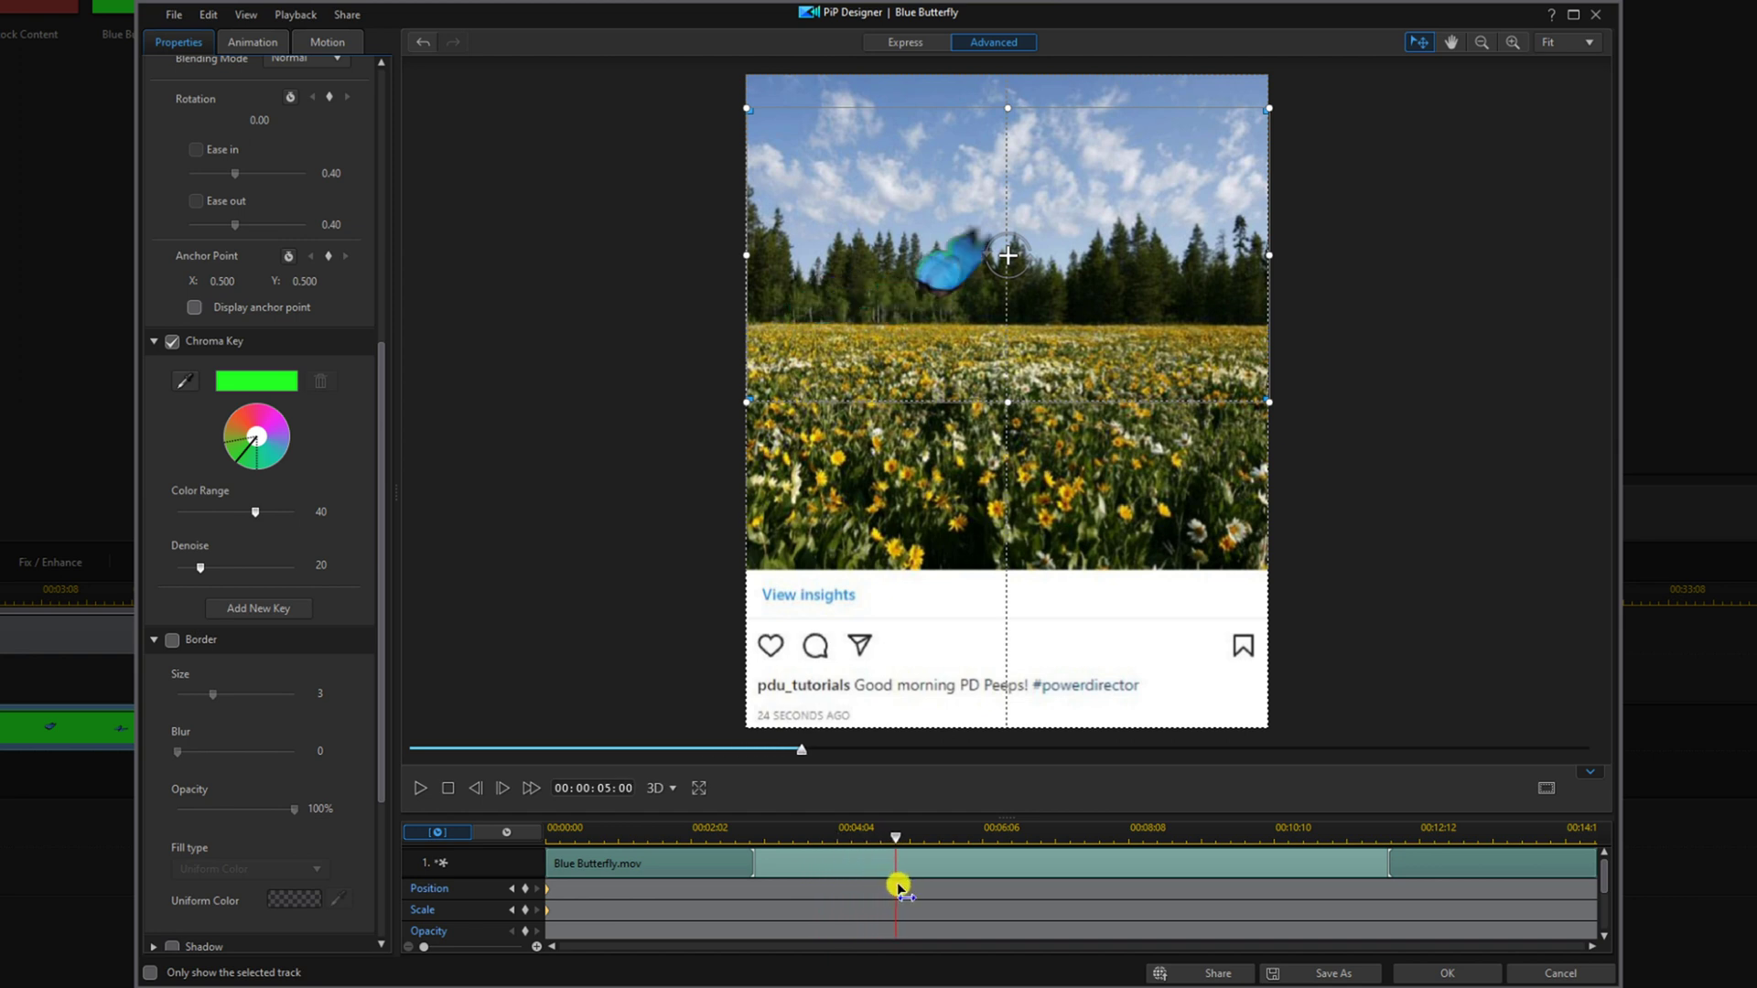
left_click(527, 889)
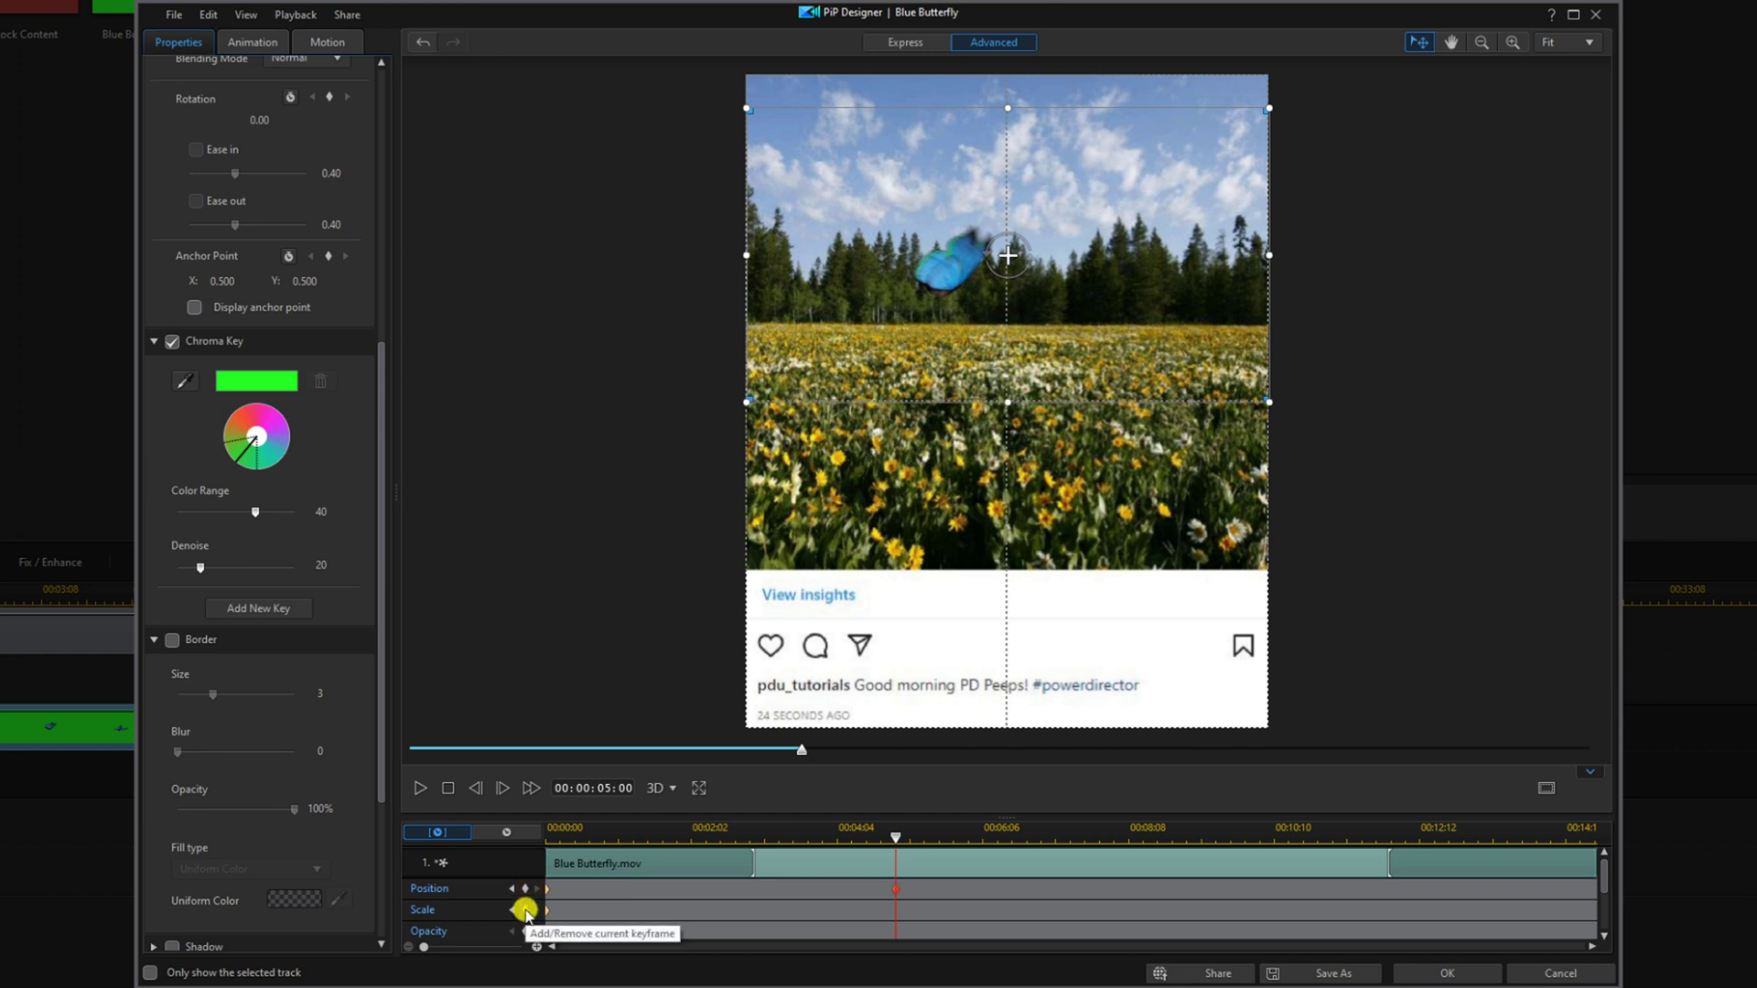
left_click(526, 911)
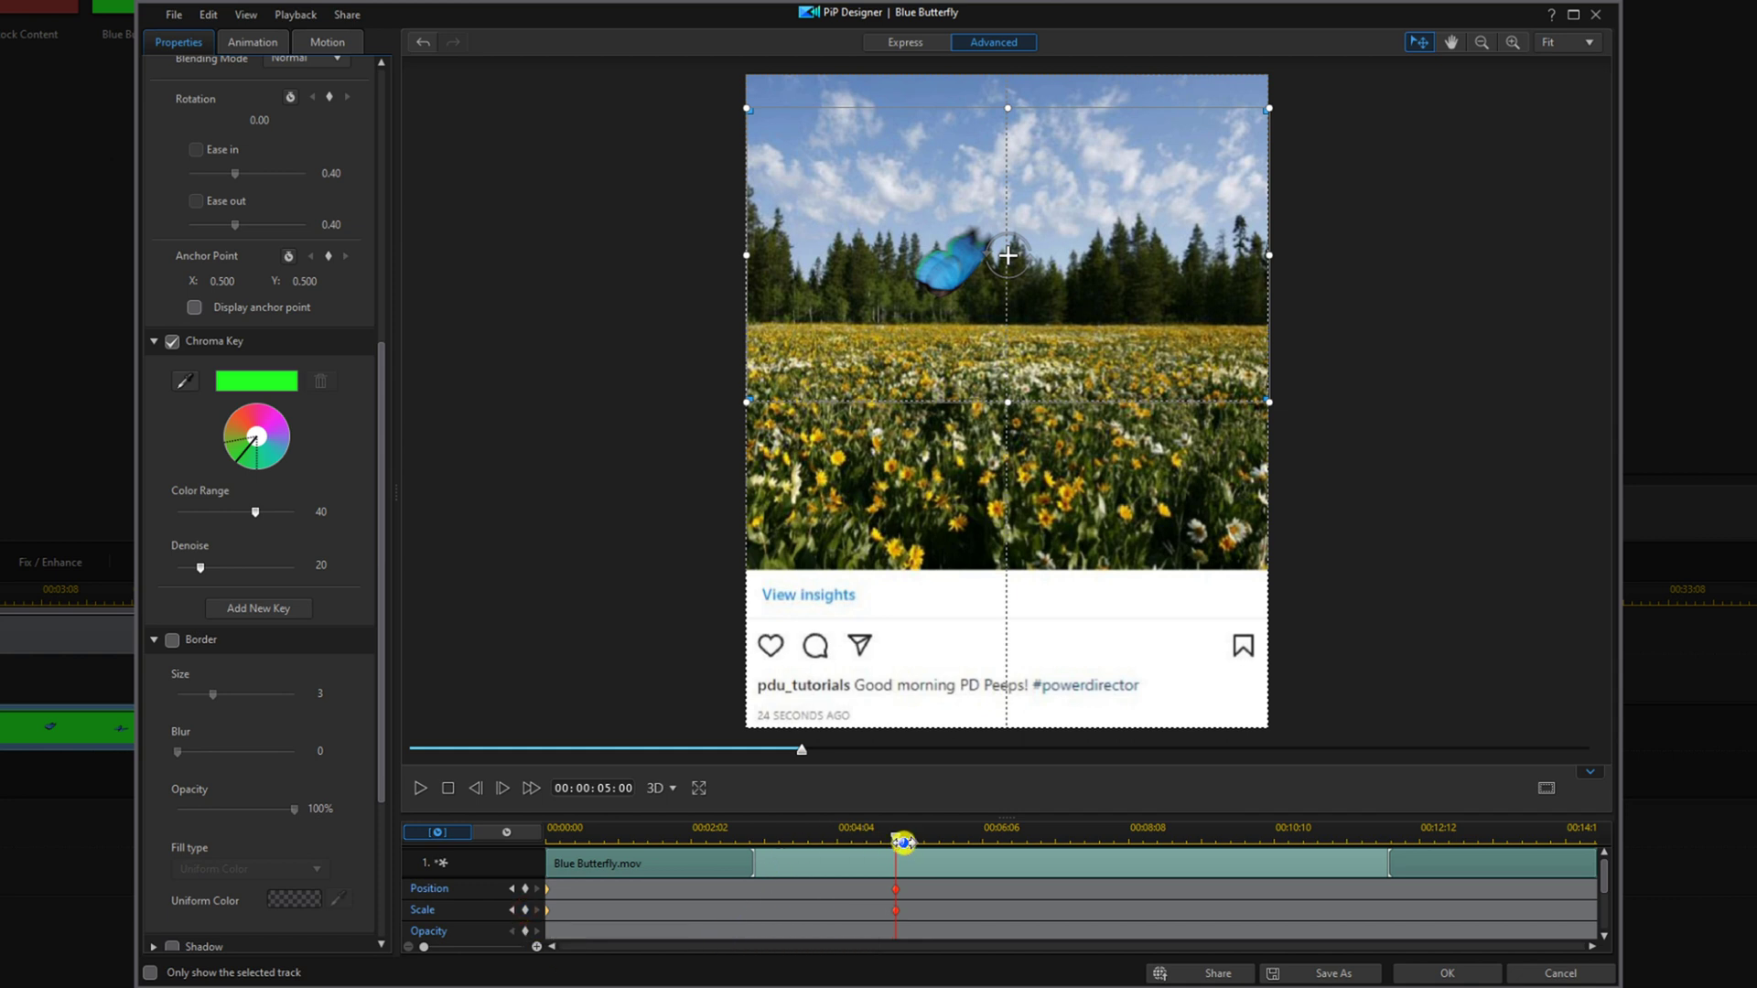
left_click_drag(896, 837, 966, 857)
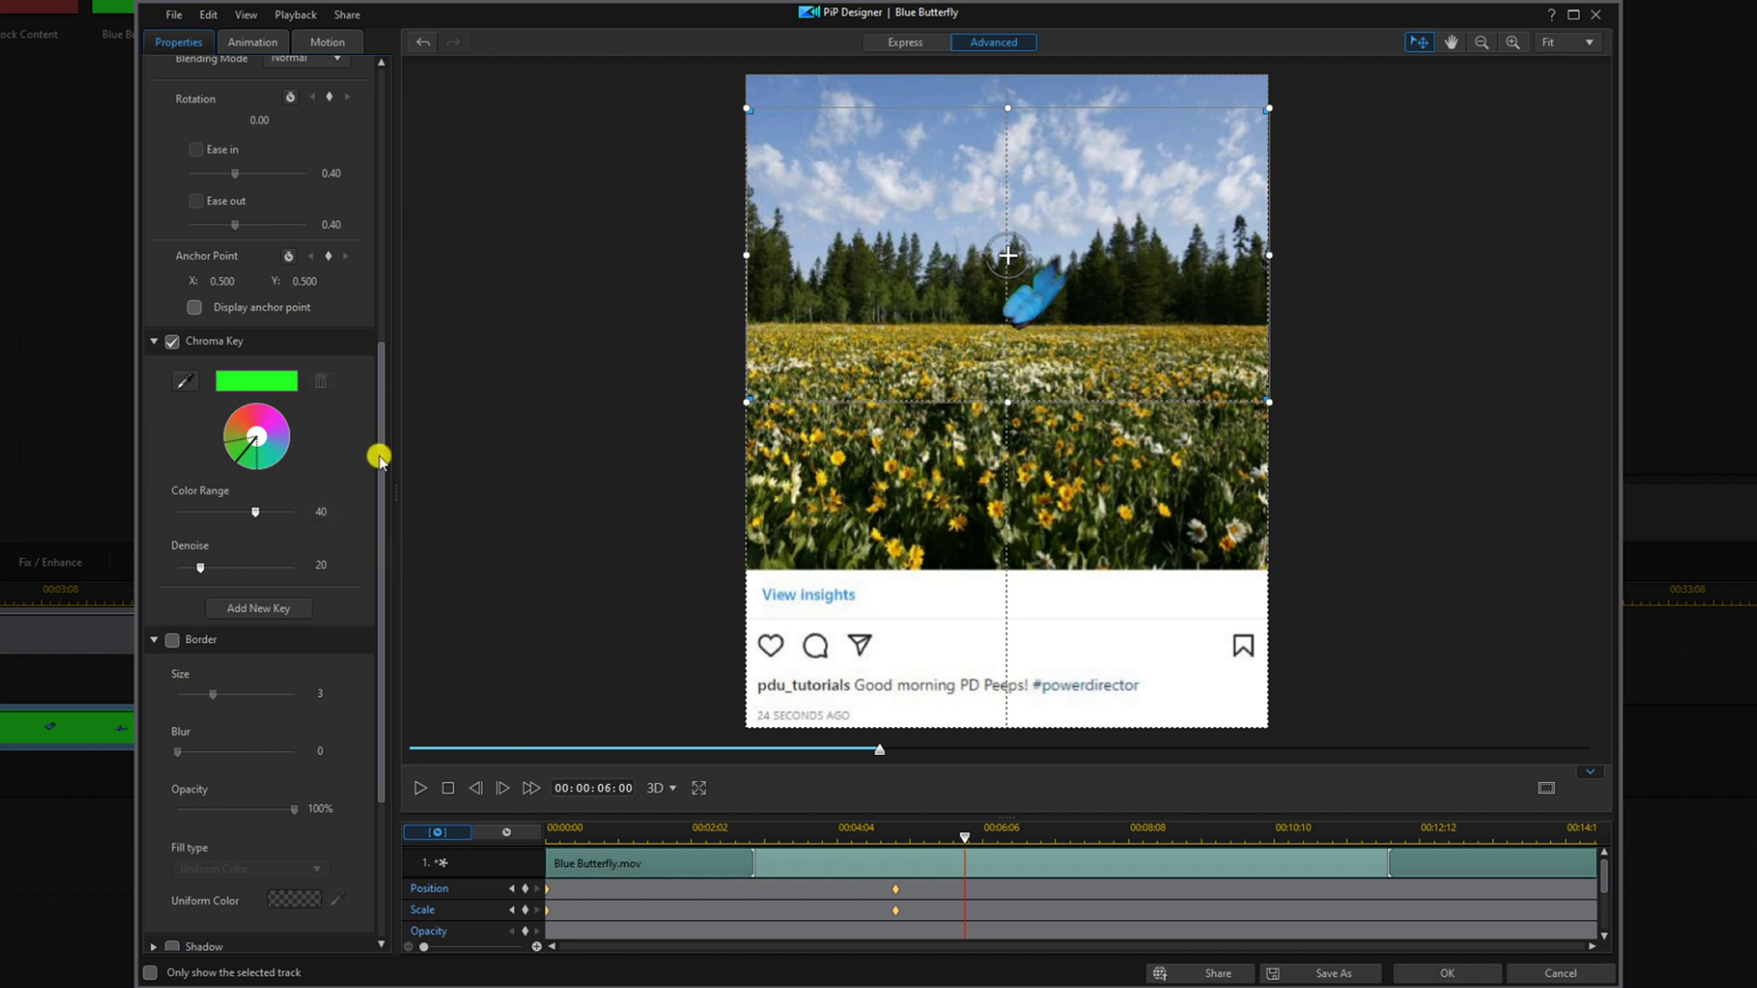
left_click_drag(379, 458, 387, 164)
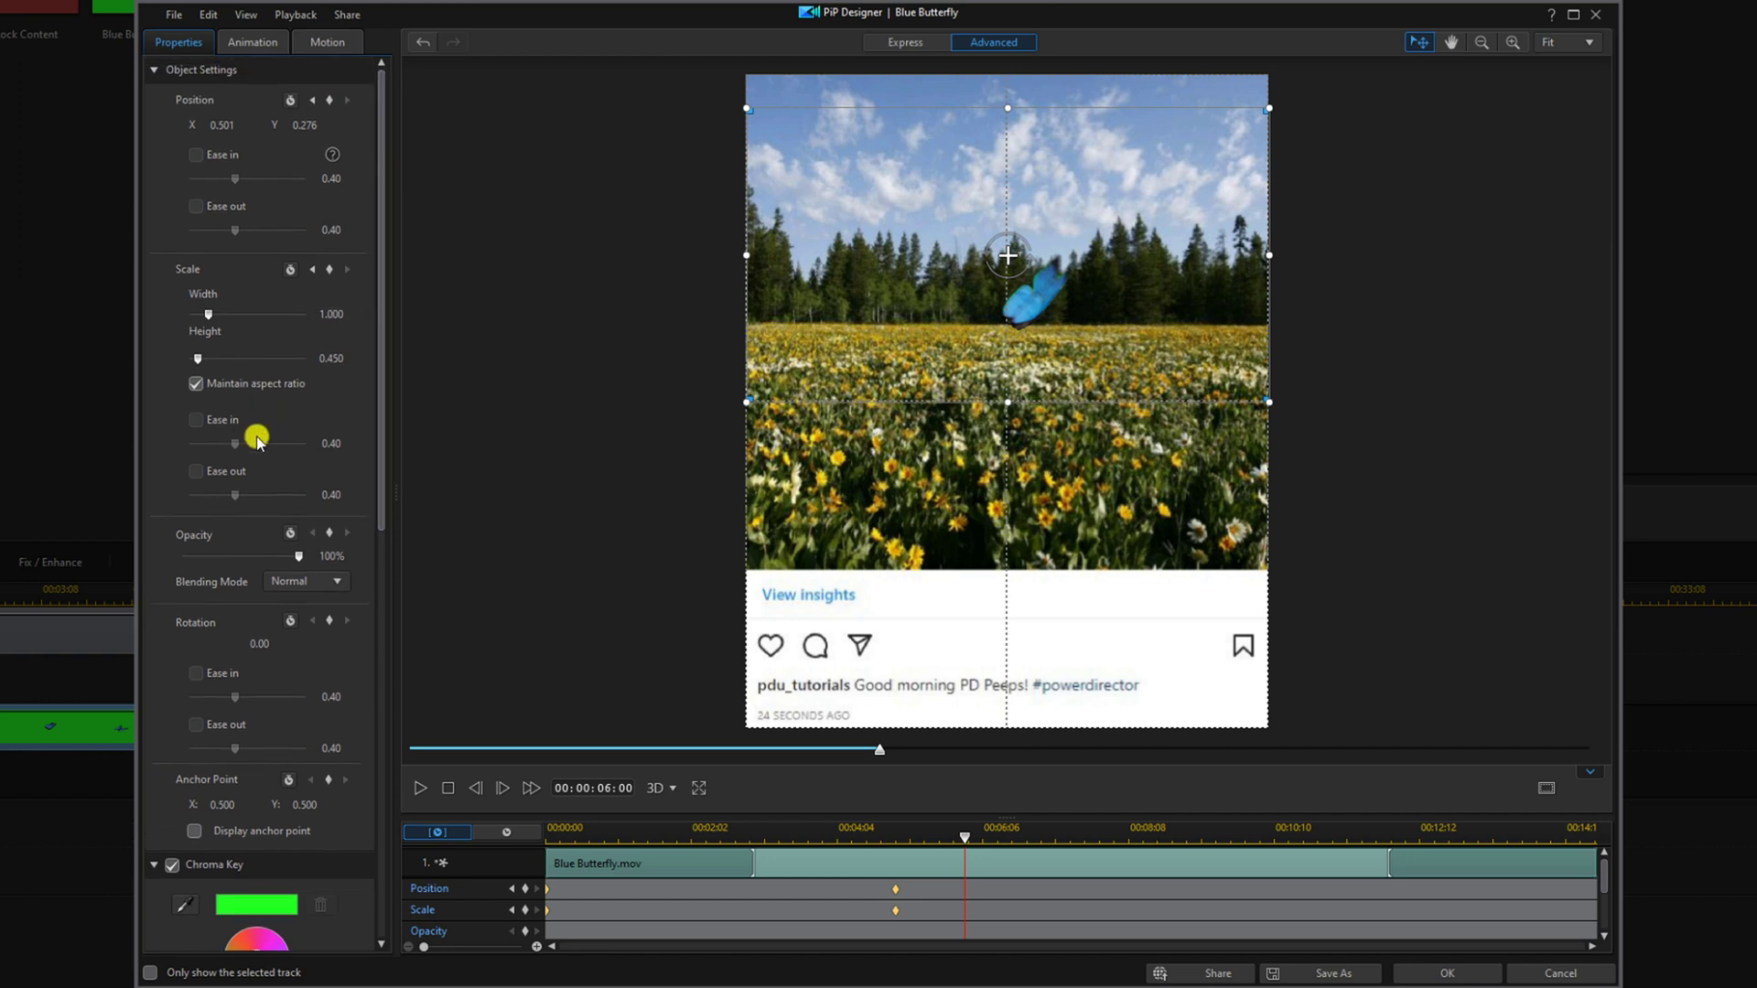
At 6 seconds, set the butterfly's width to 1.637 and position to X 0.589, Y 0.632
left_click(349, 314)
key("Return")
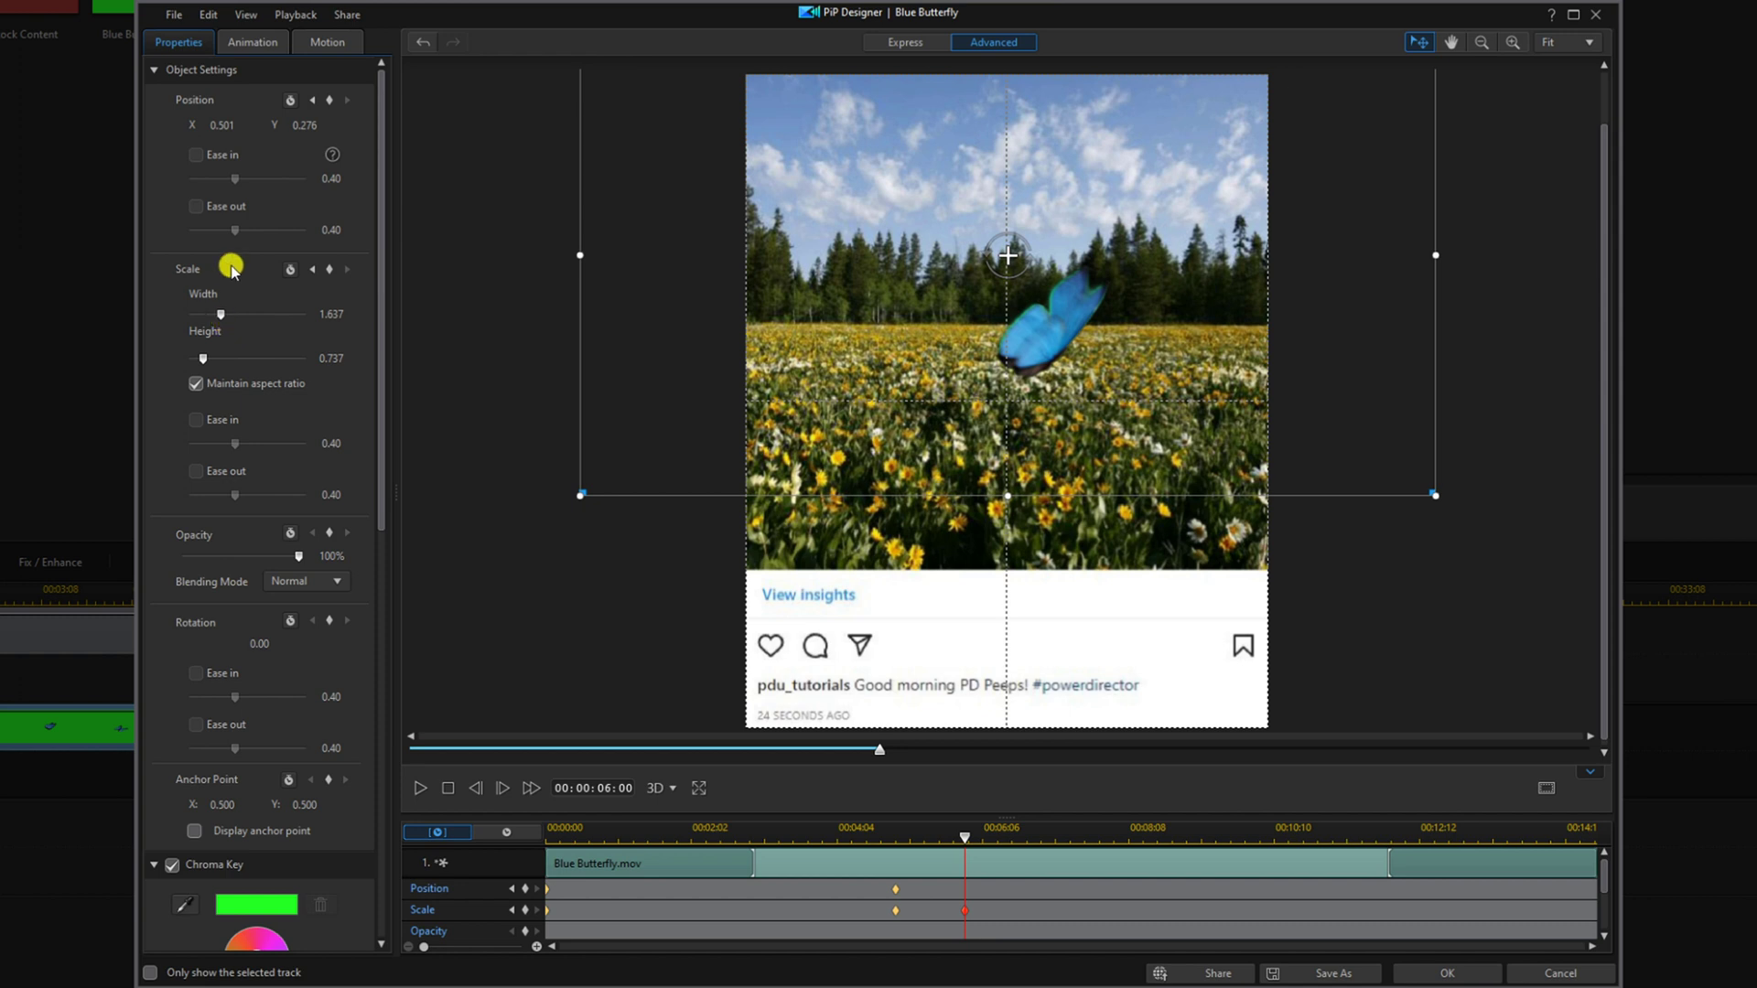
left_click(245, 126)
type("0.589")
key("Return")
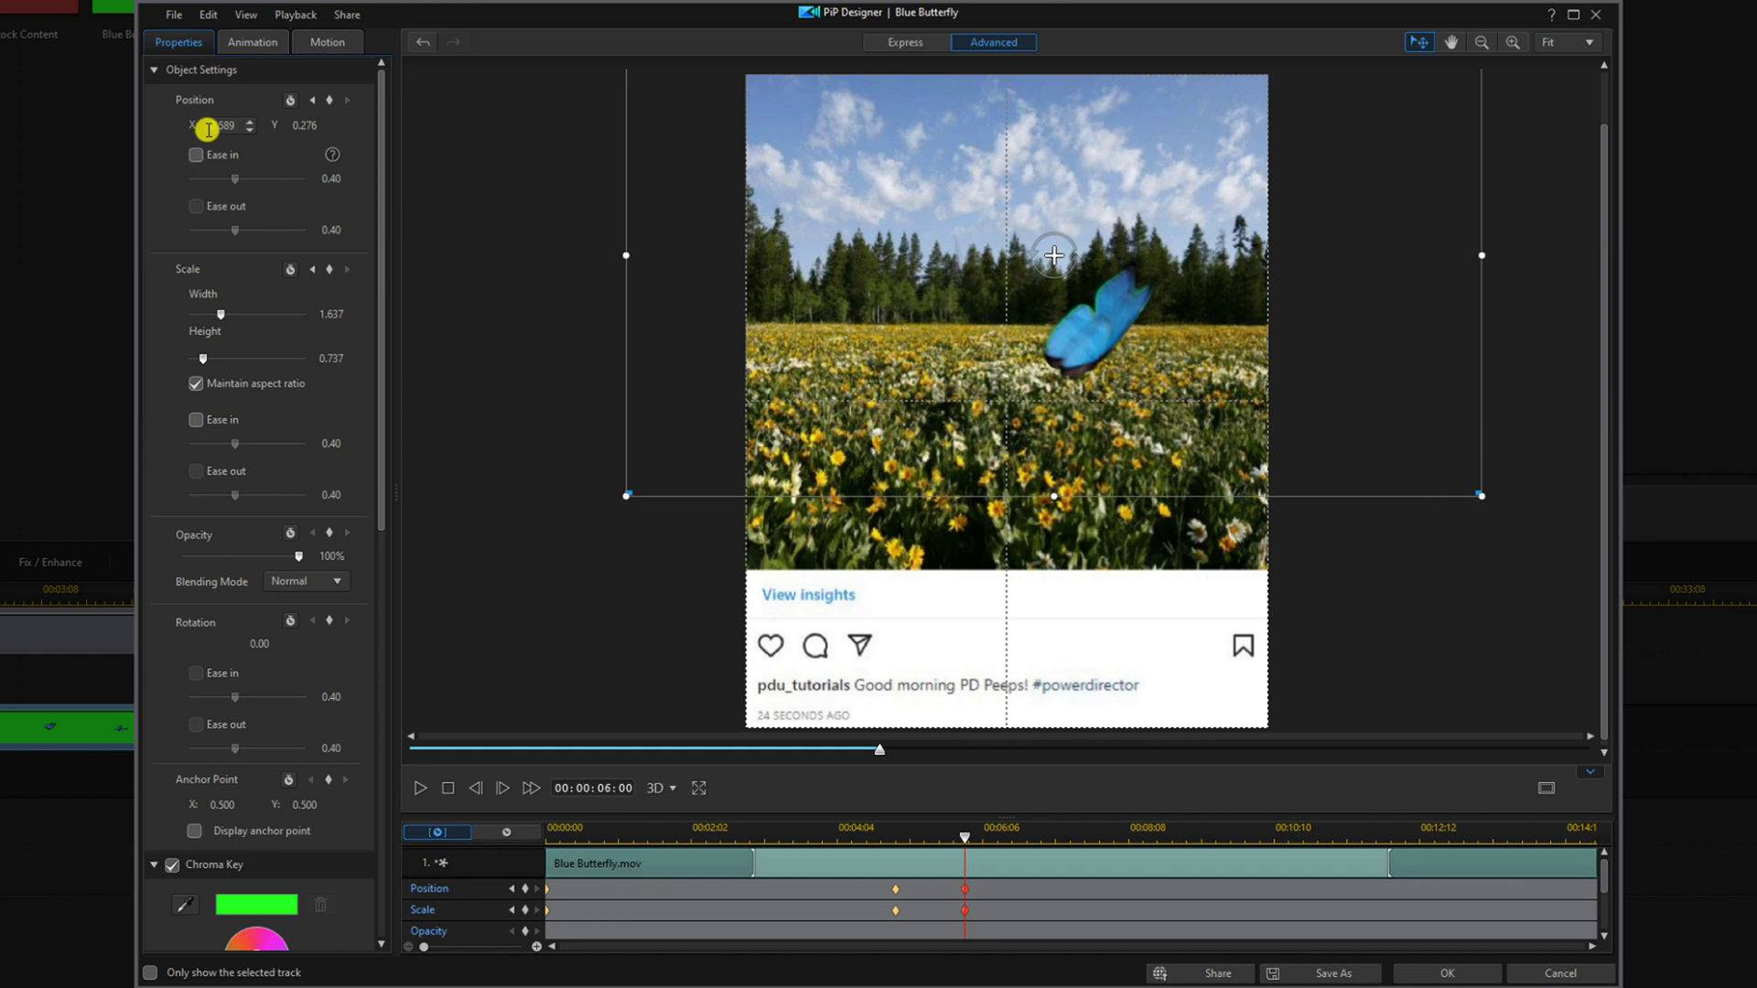
left_click(318, 124)
key("Return")
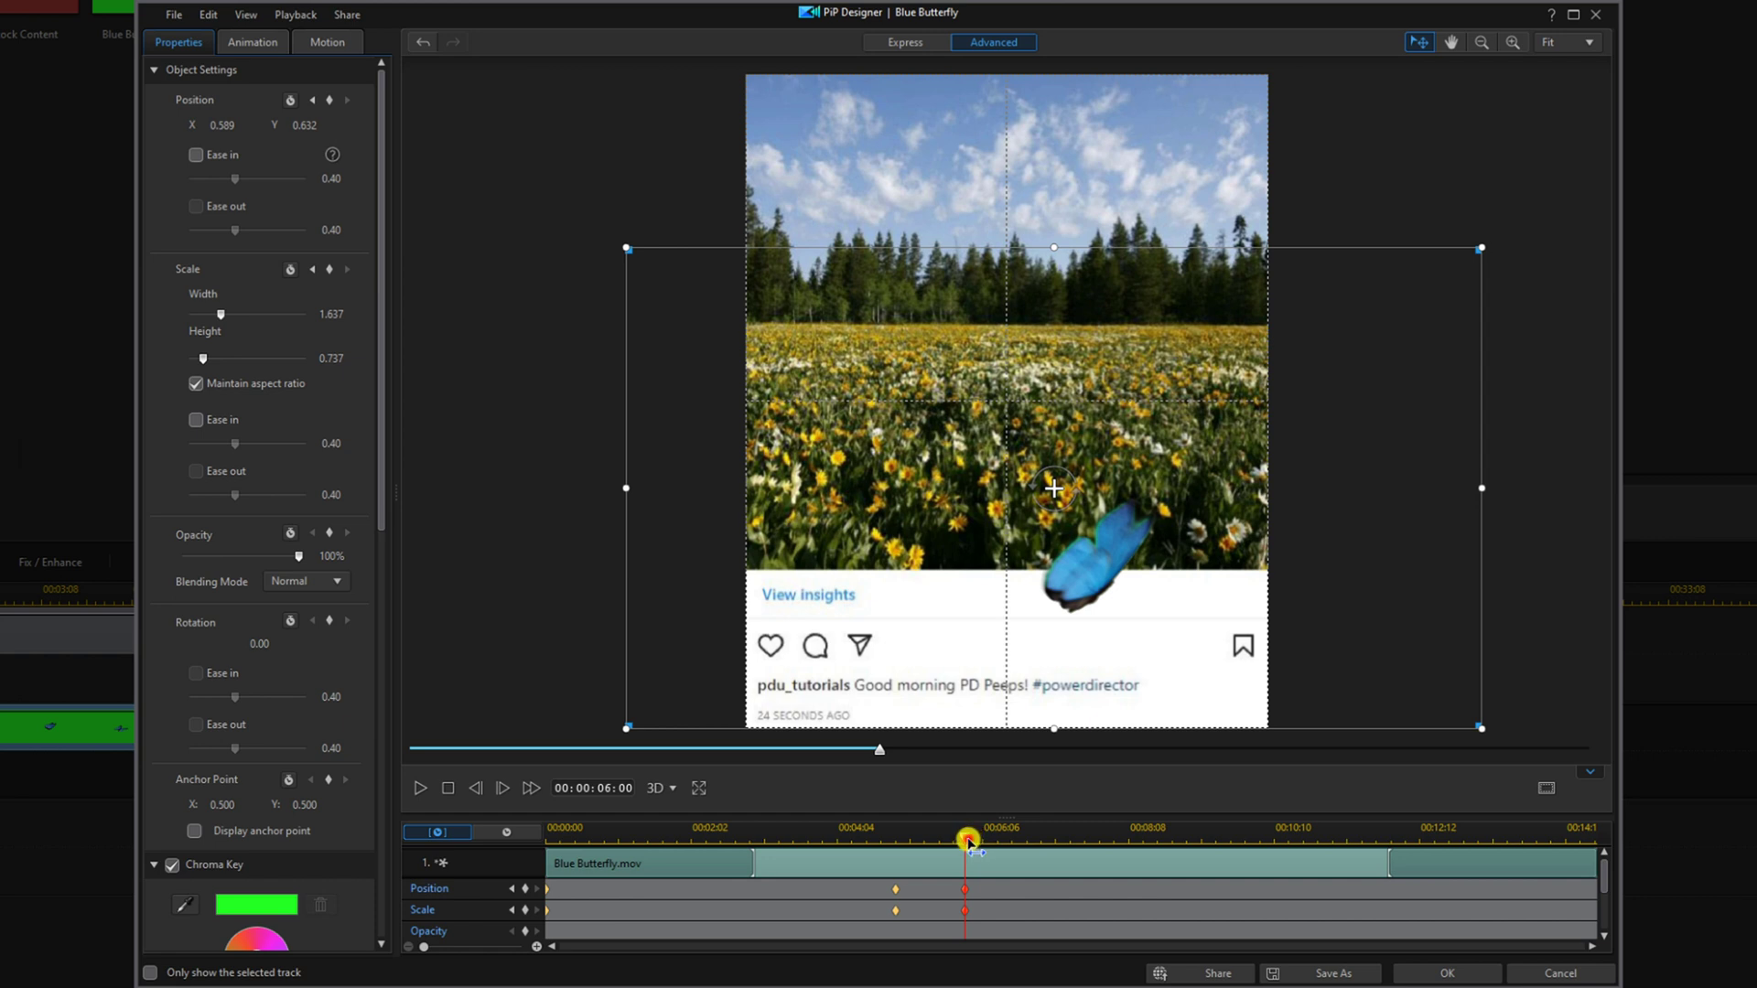
left_click_drag(968, 841, 1320, 842)
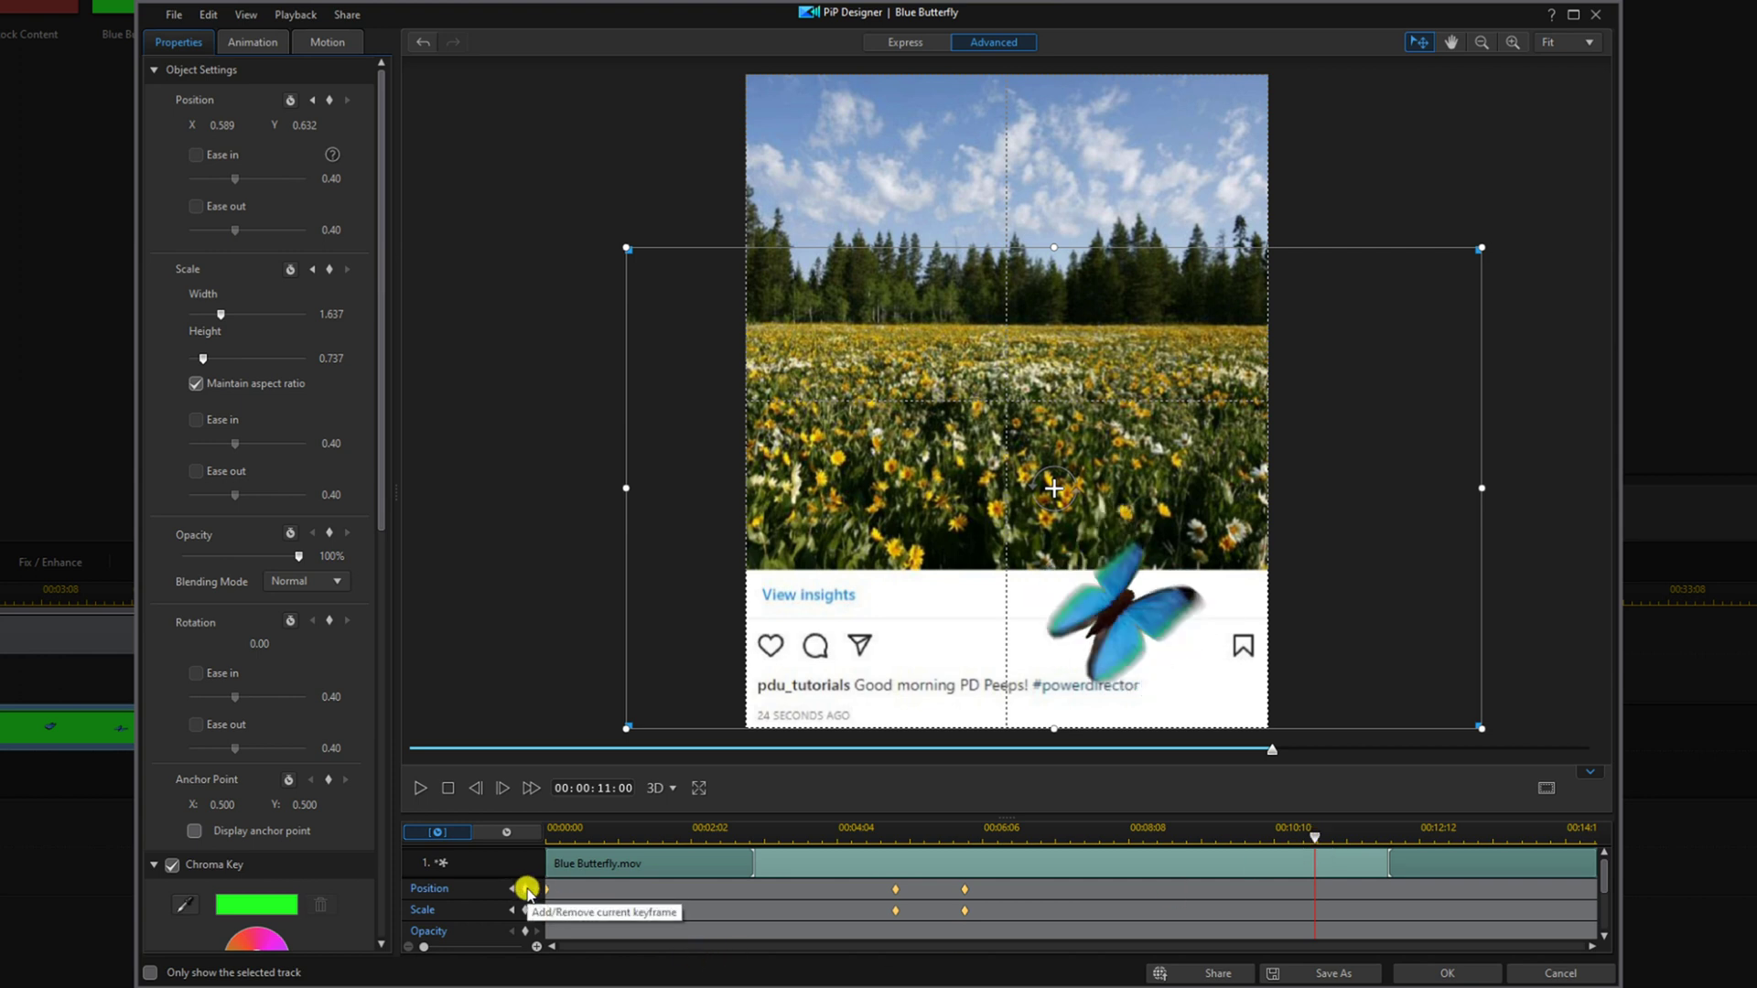
Add Position and Scale keyframes at 11 seconds, then move the playhead to about 13 seconds
left_click(527, 889)
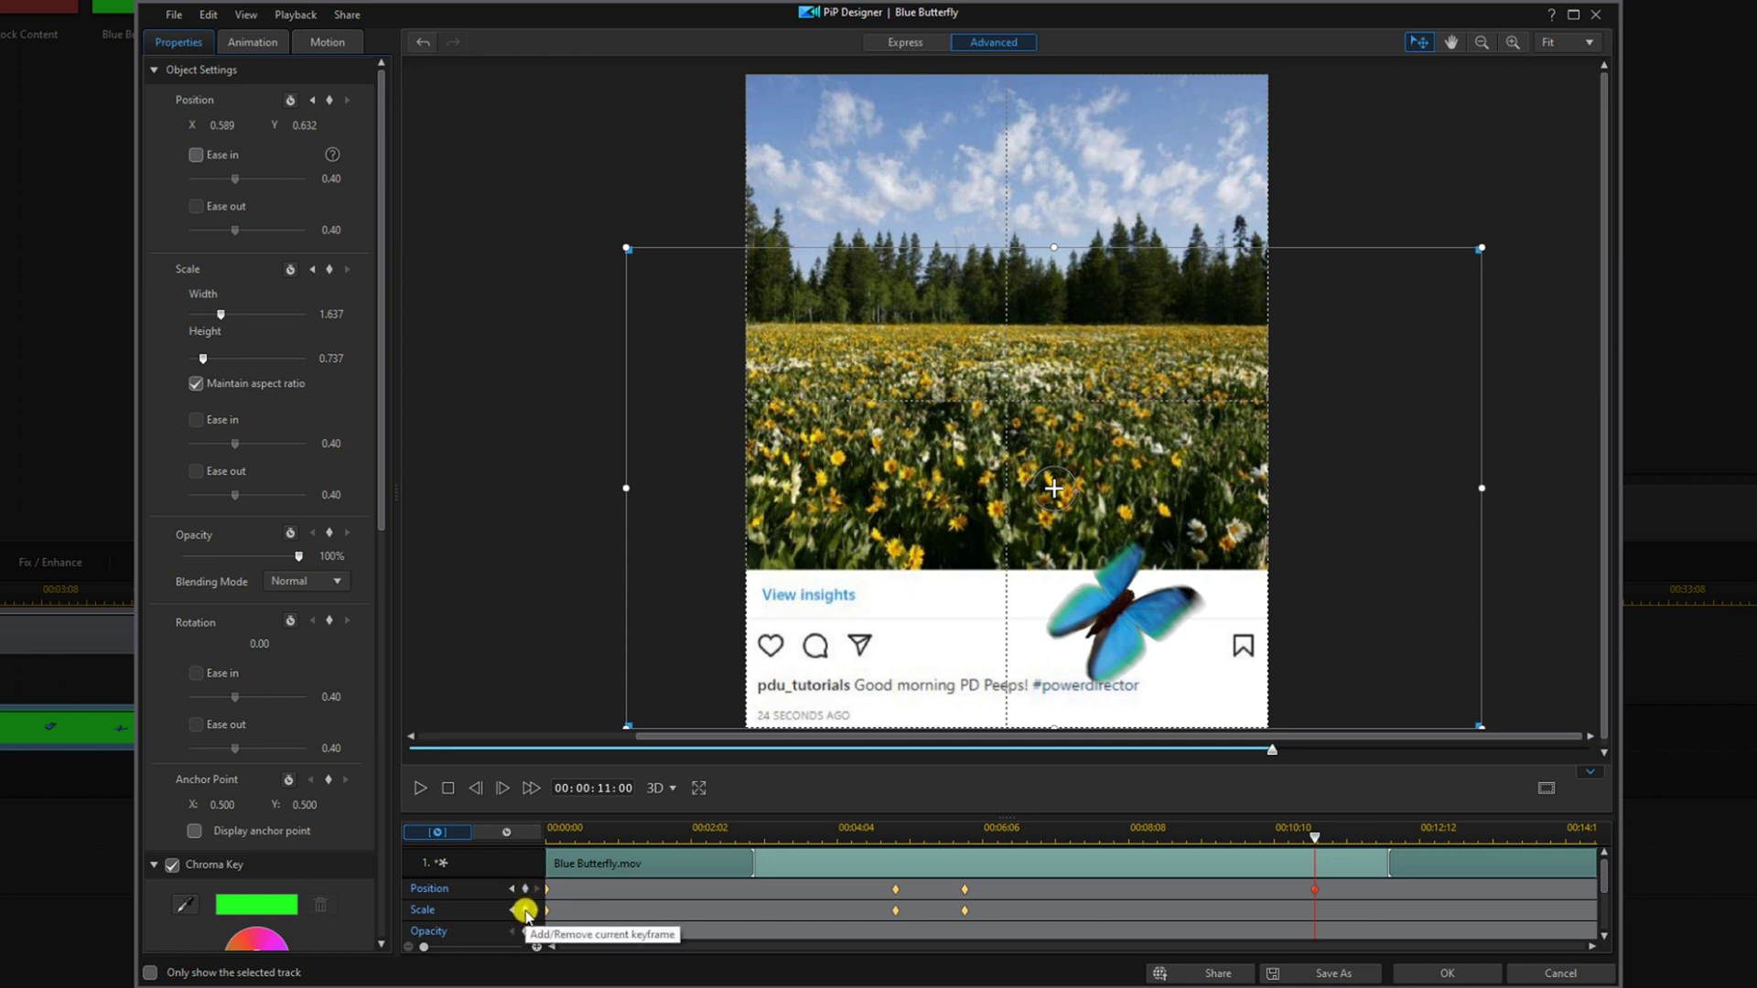
left_click(526, 912)
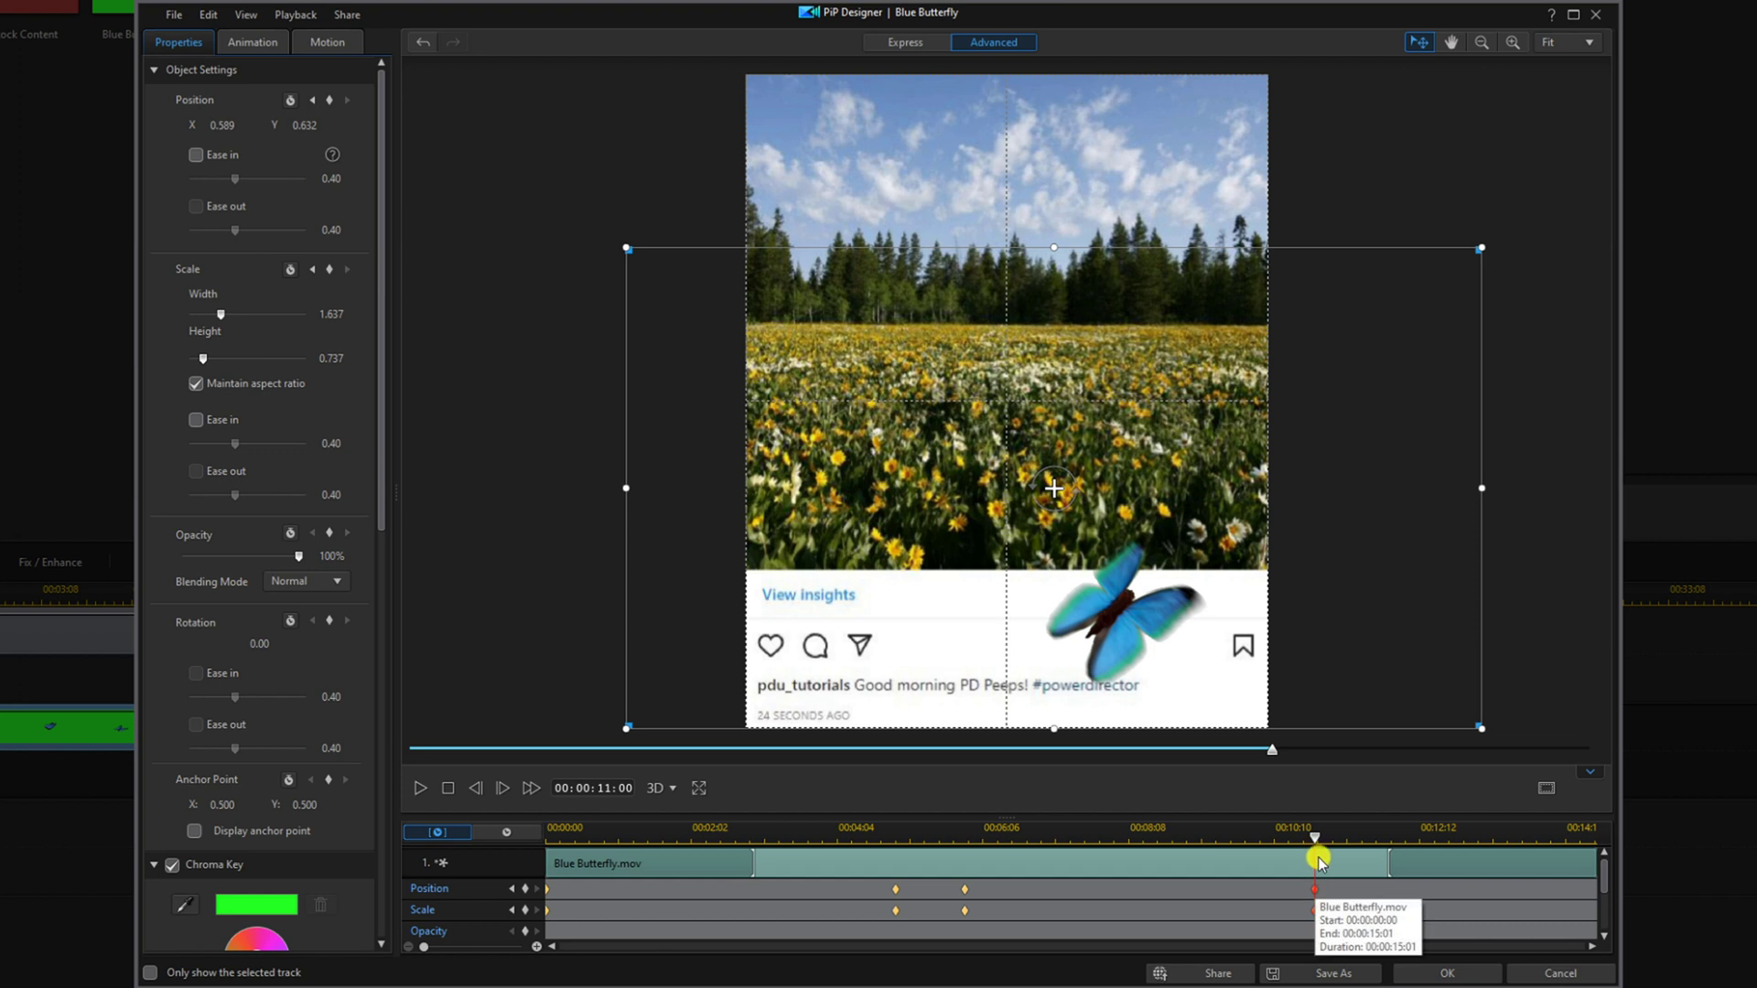
left_click_drag(1318, 837, 1456, 853)
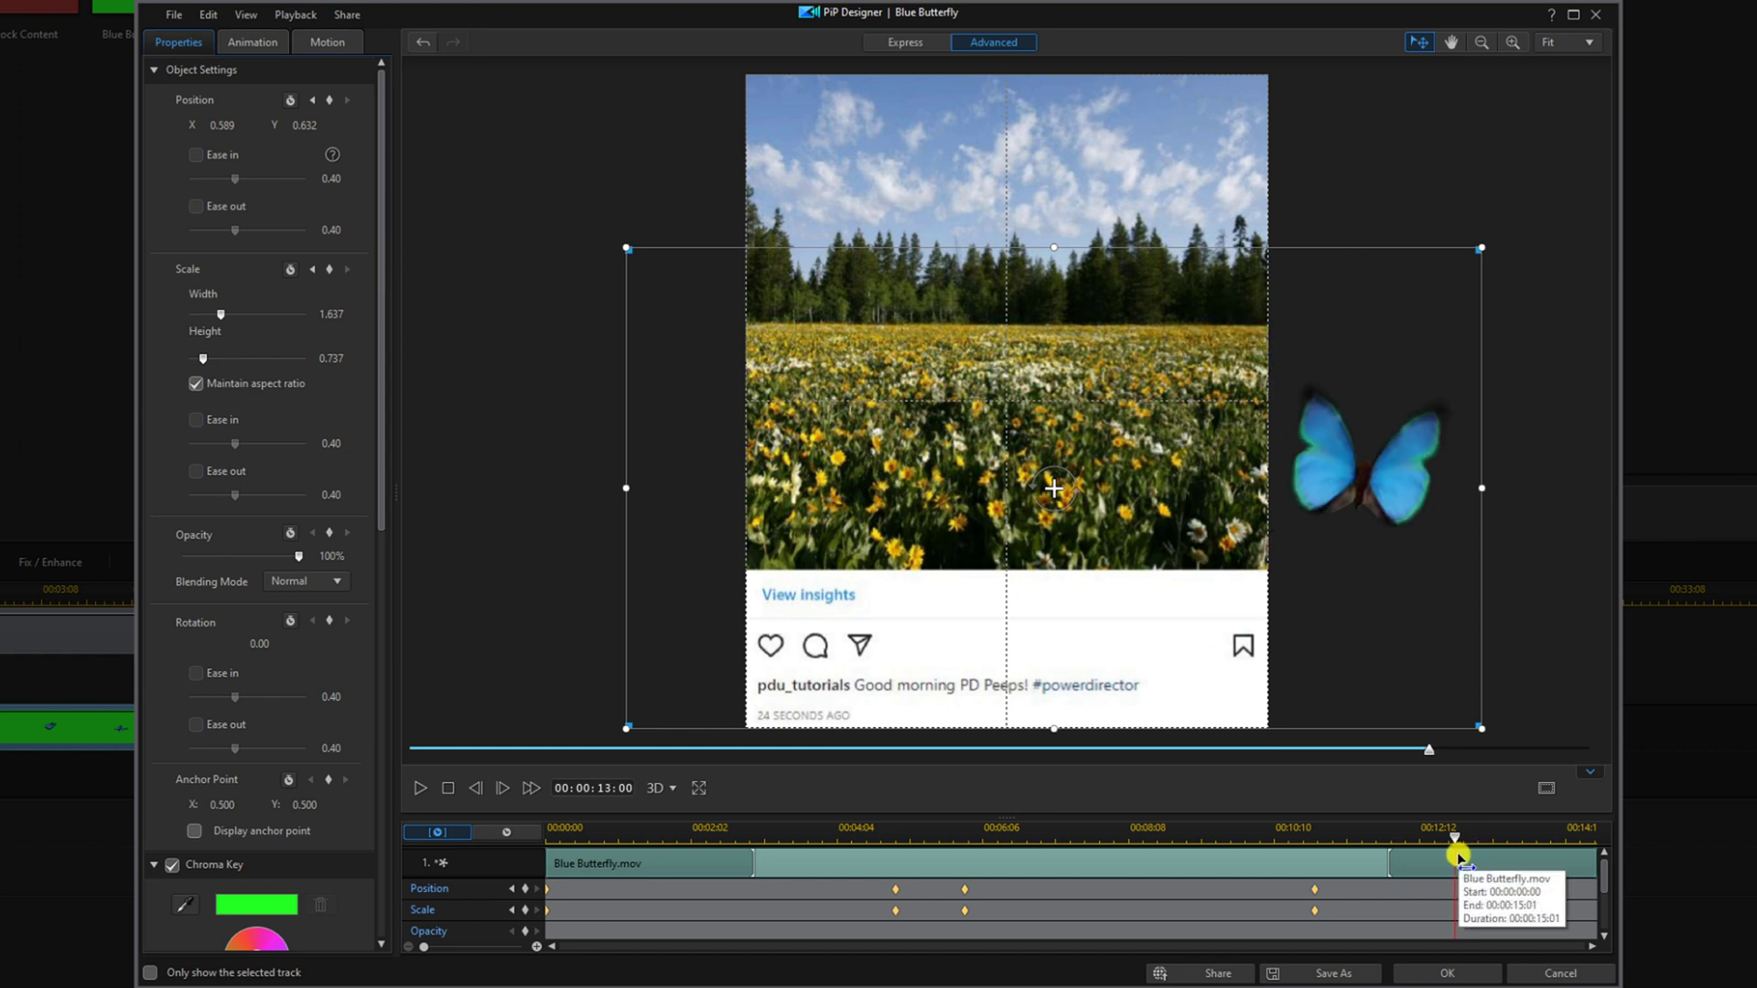
At 00:00:13:00, set Scale Width to 1.000 and Position to X 0.5, Y 0.226
left_click(340, 315)
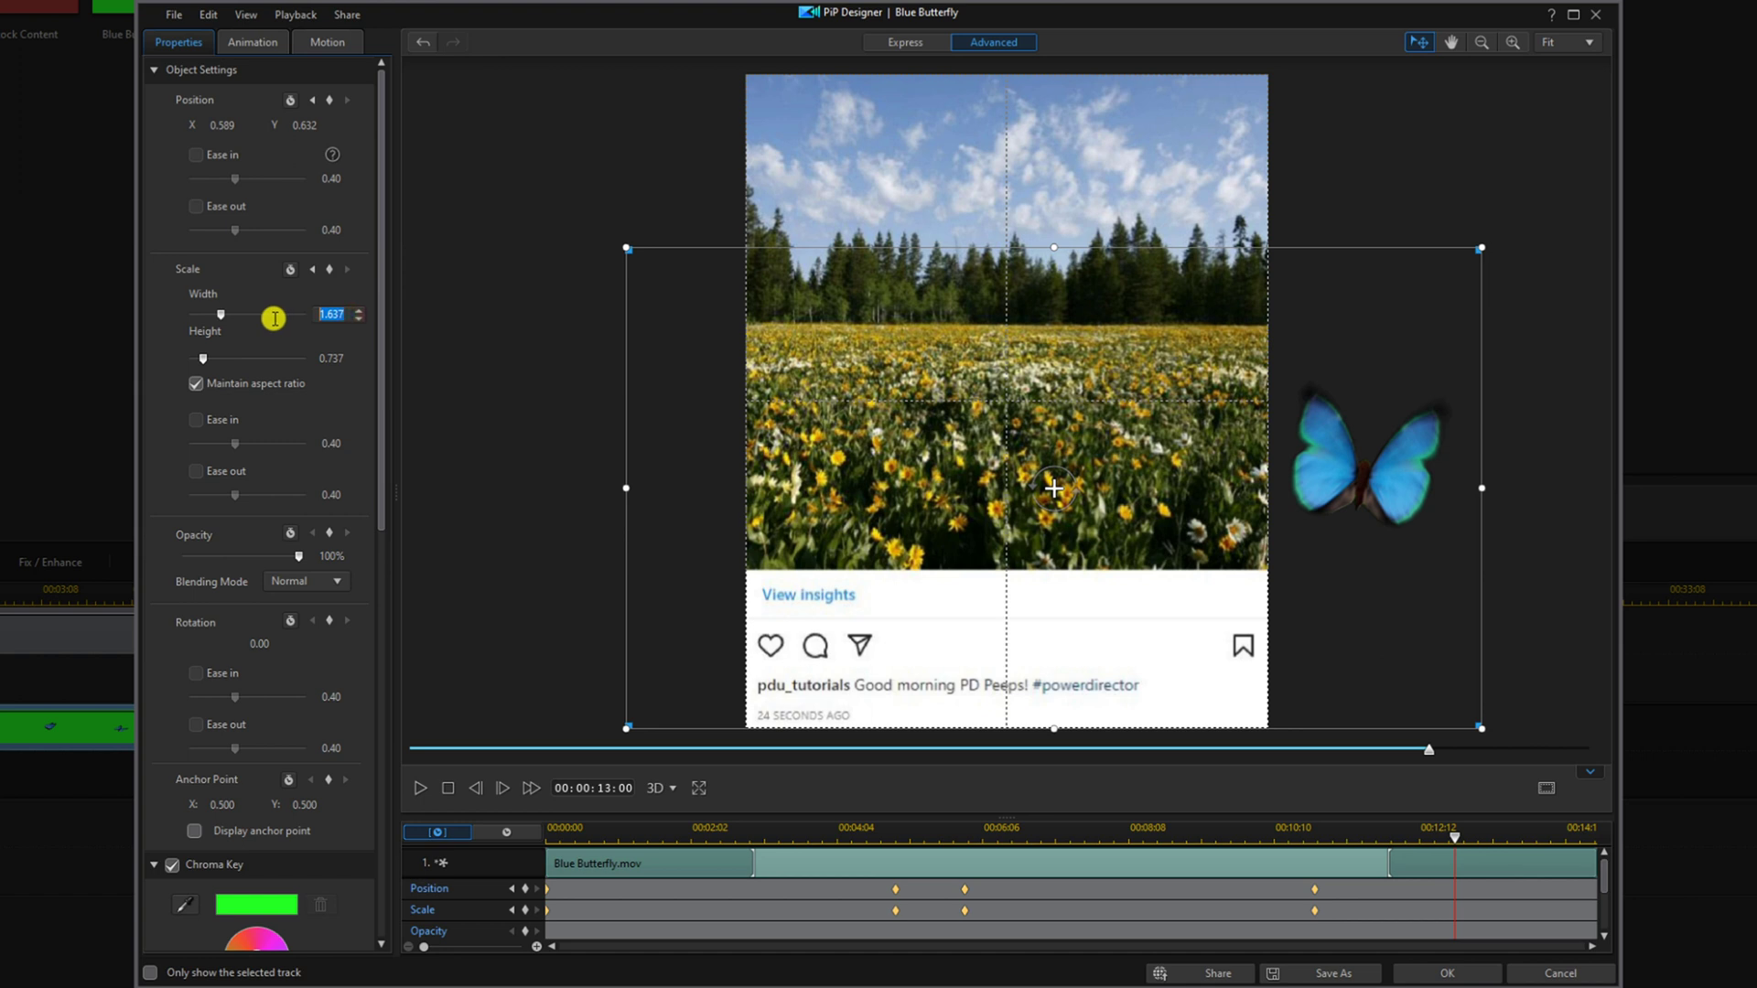
type("1")
key("Return")
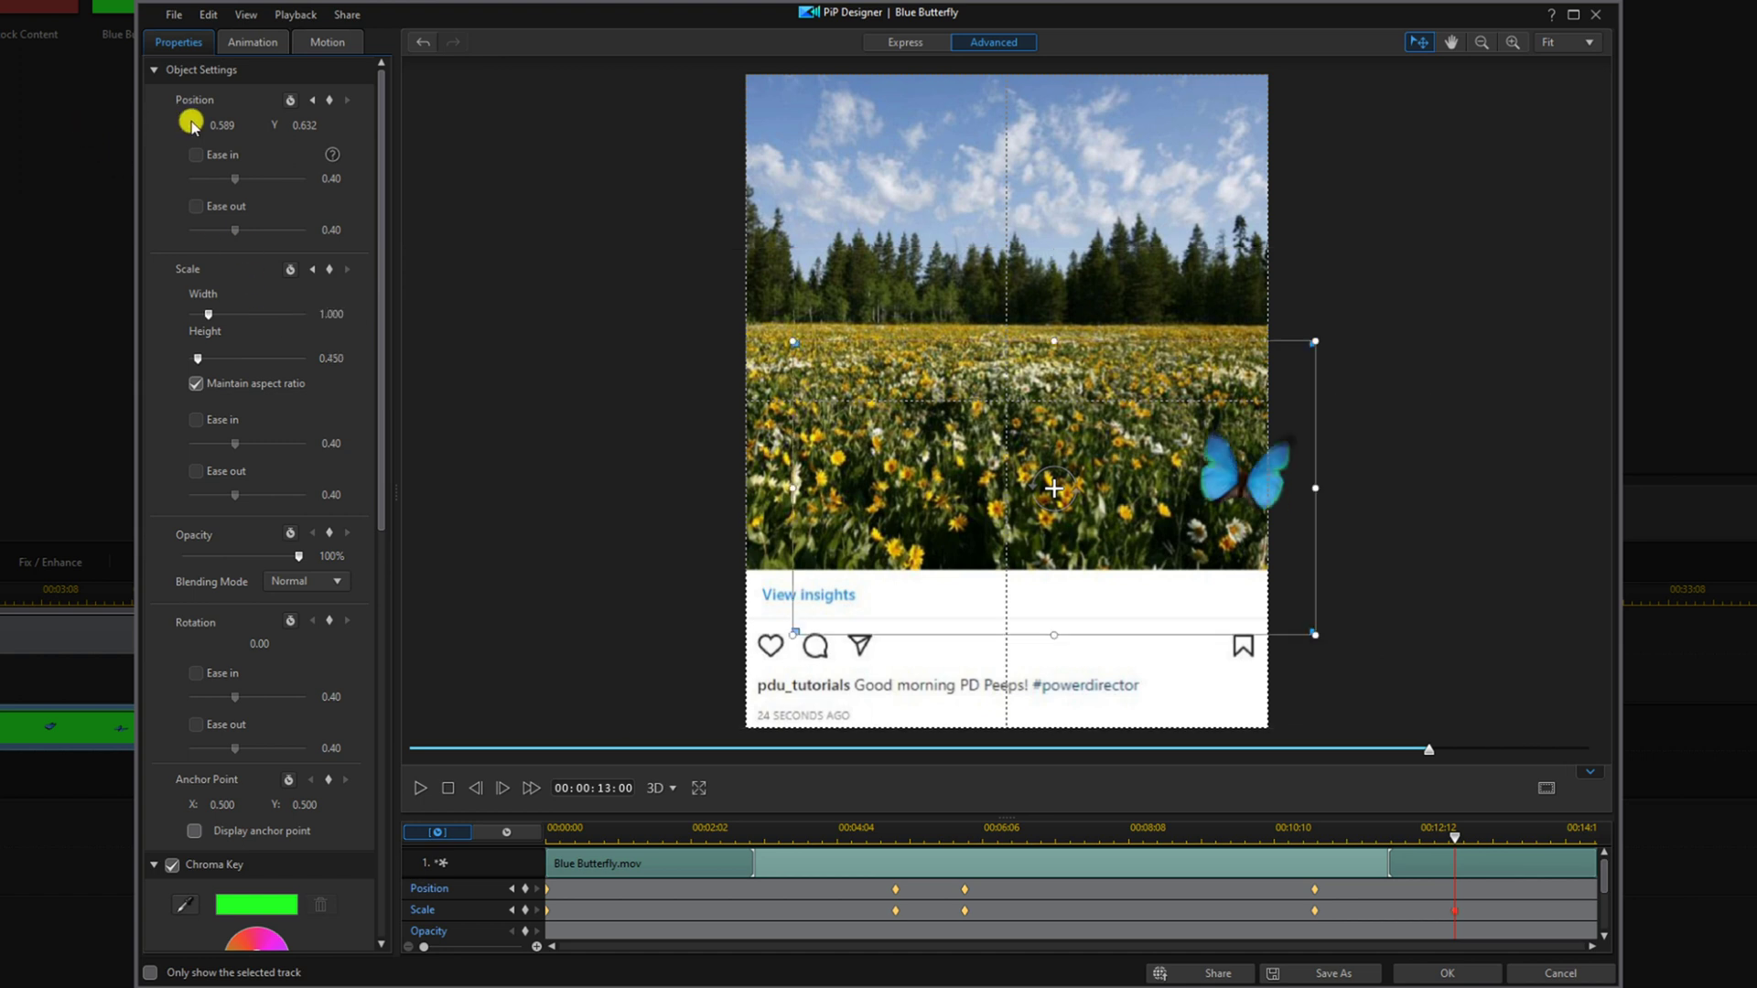
left_click(231, 126)
key("BackSpace")
type("0.5")
key("Return")
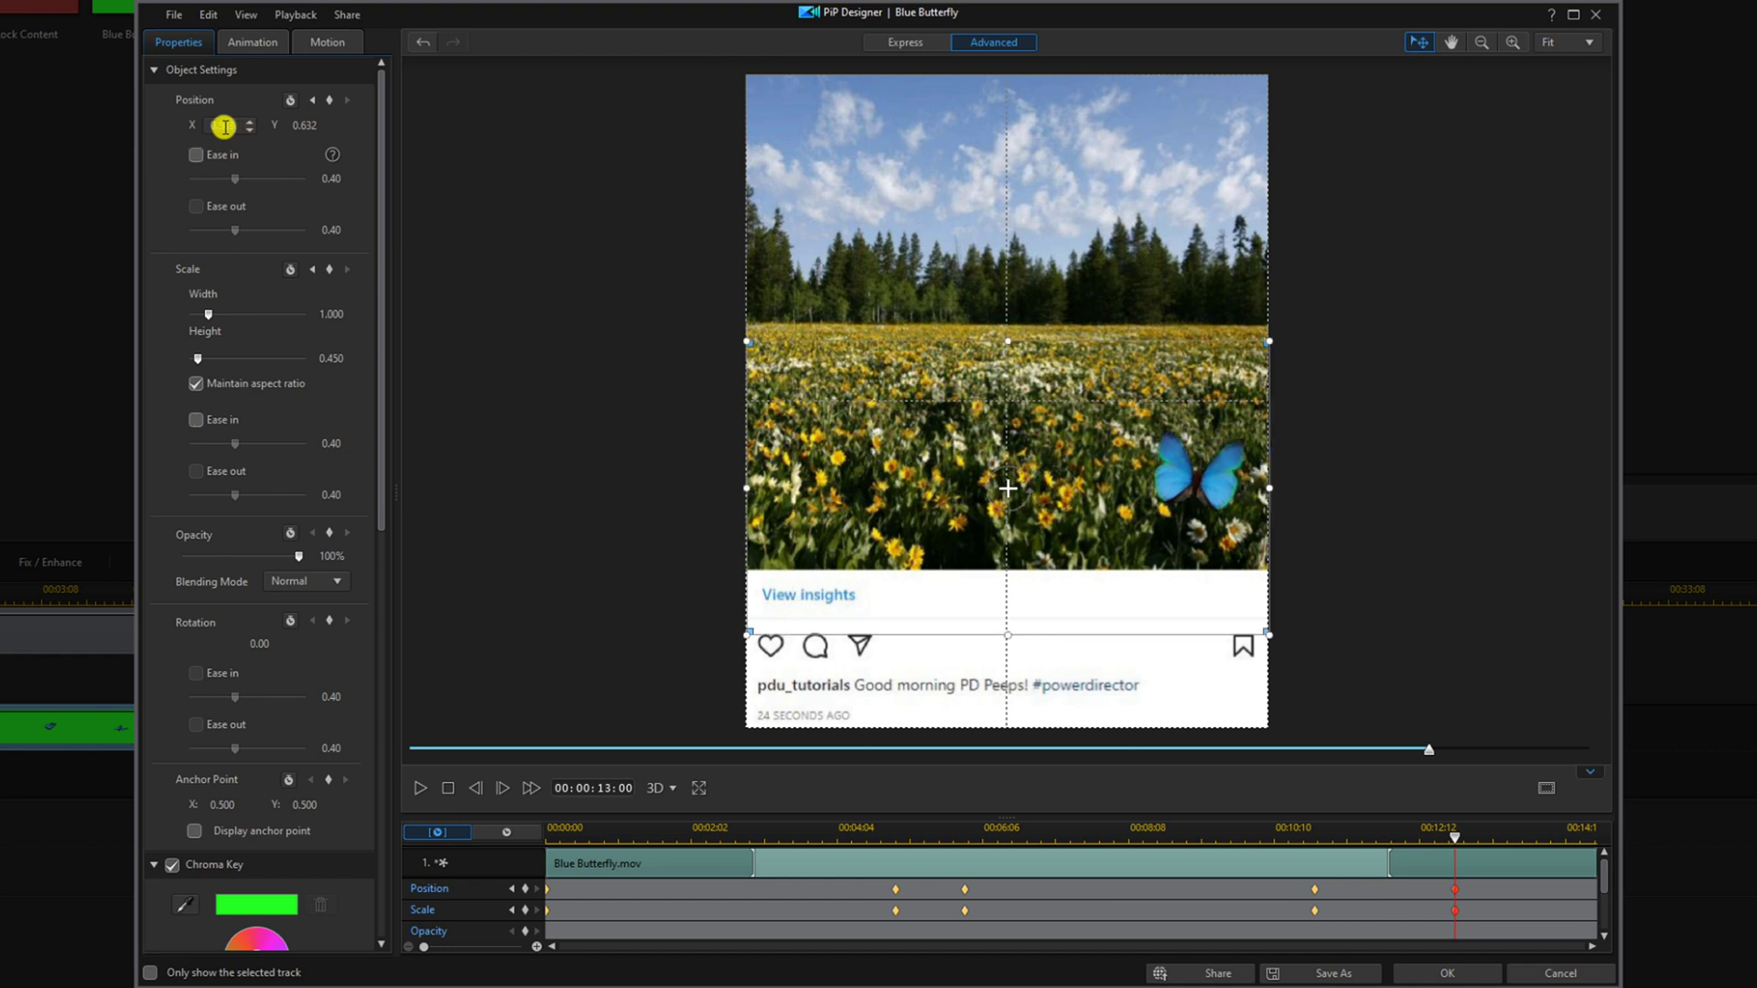
left_click(312, 125)
double_click(305, 126)
key("Return")
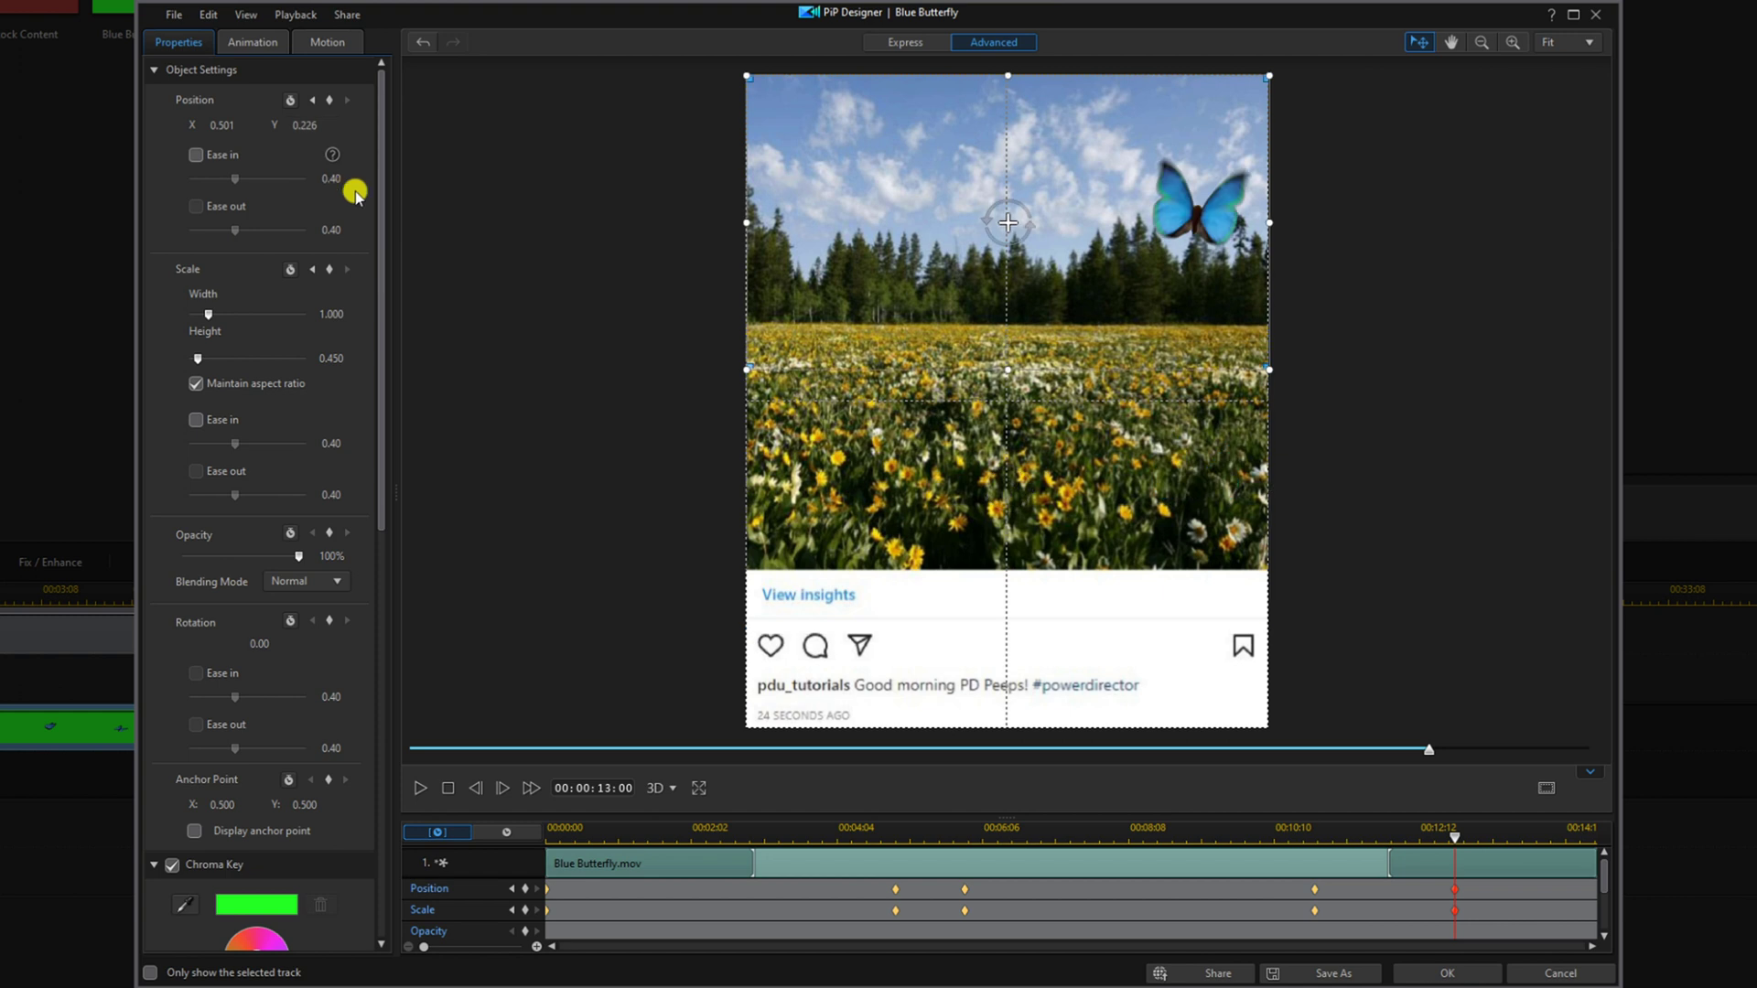
Apply the PiP Designer animation, rewind the timeline to the start and play the preview
left_click(1444, 972)
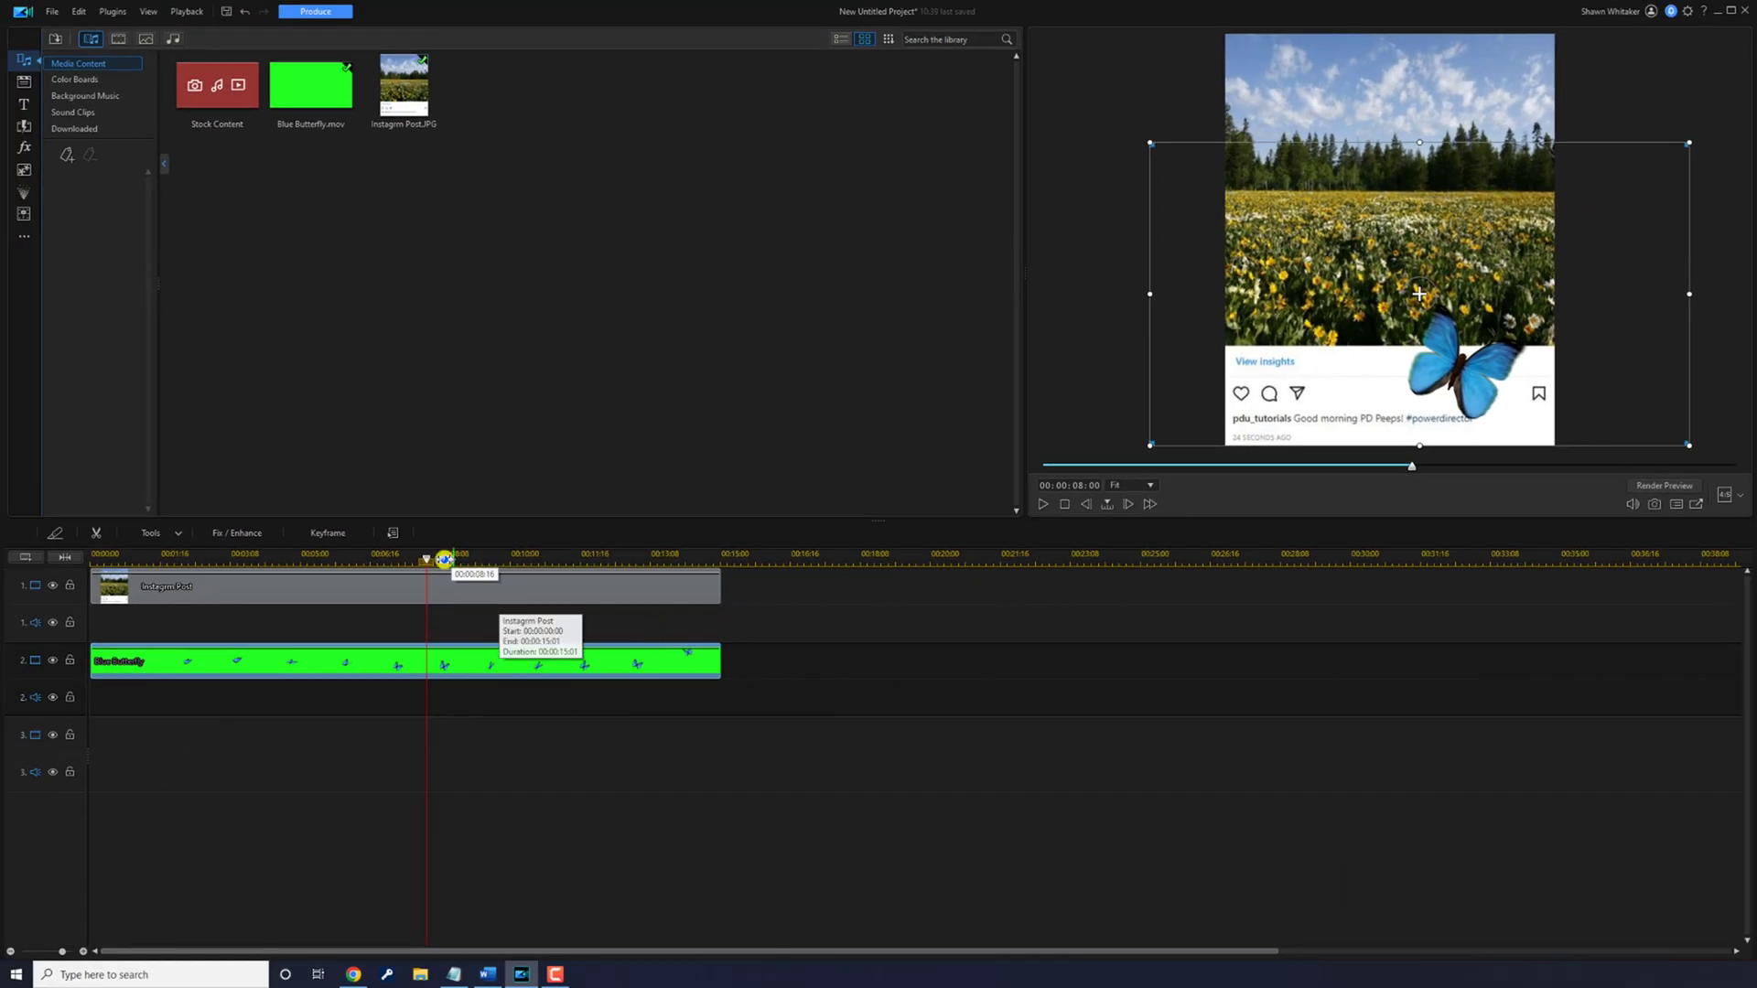
left_click_drag(426, 555, 55, 593)
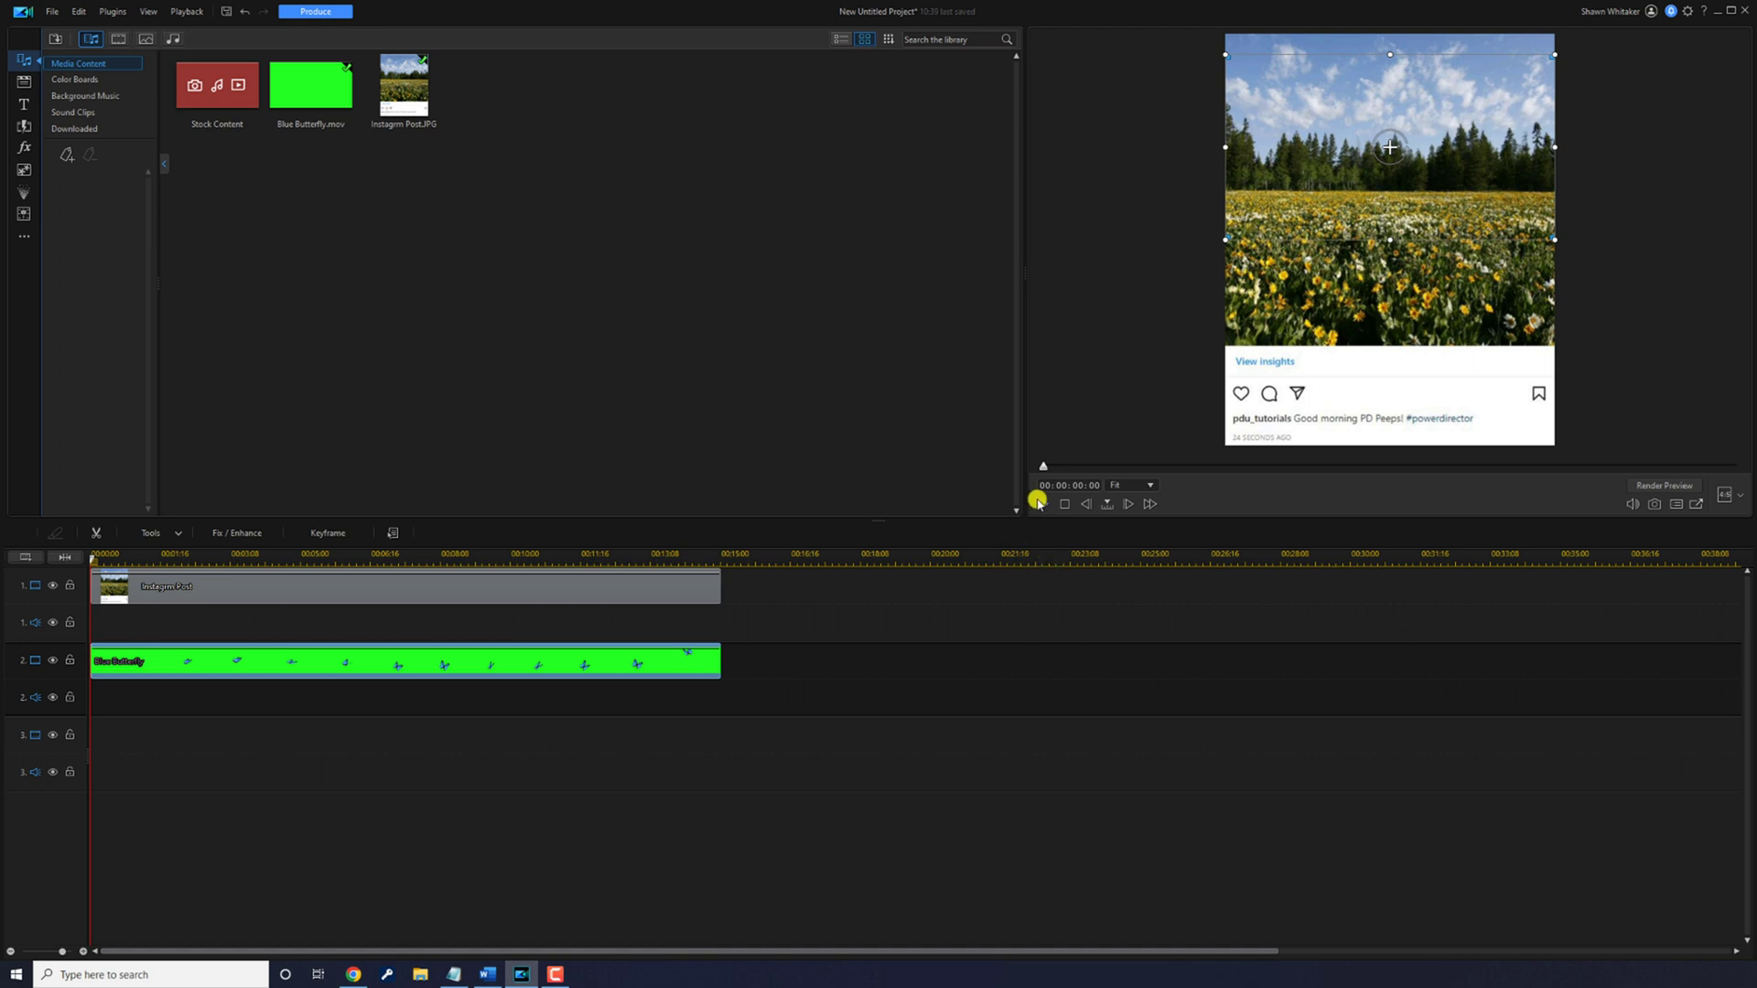
left_click(1041, 504)
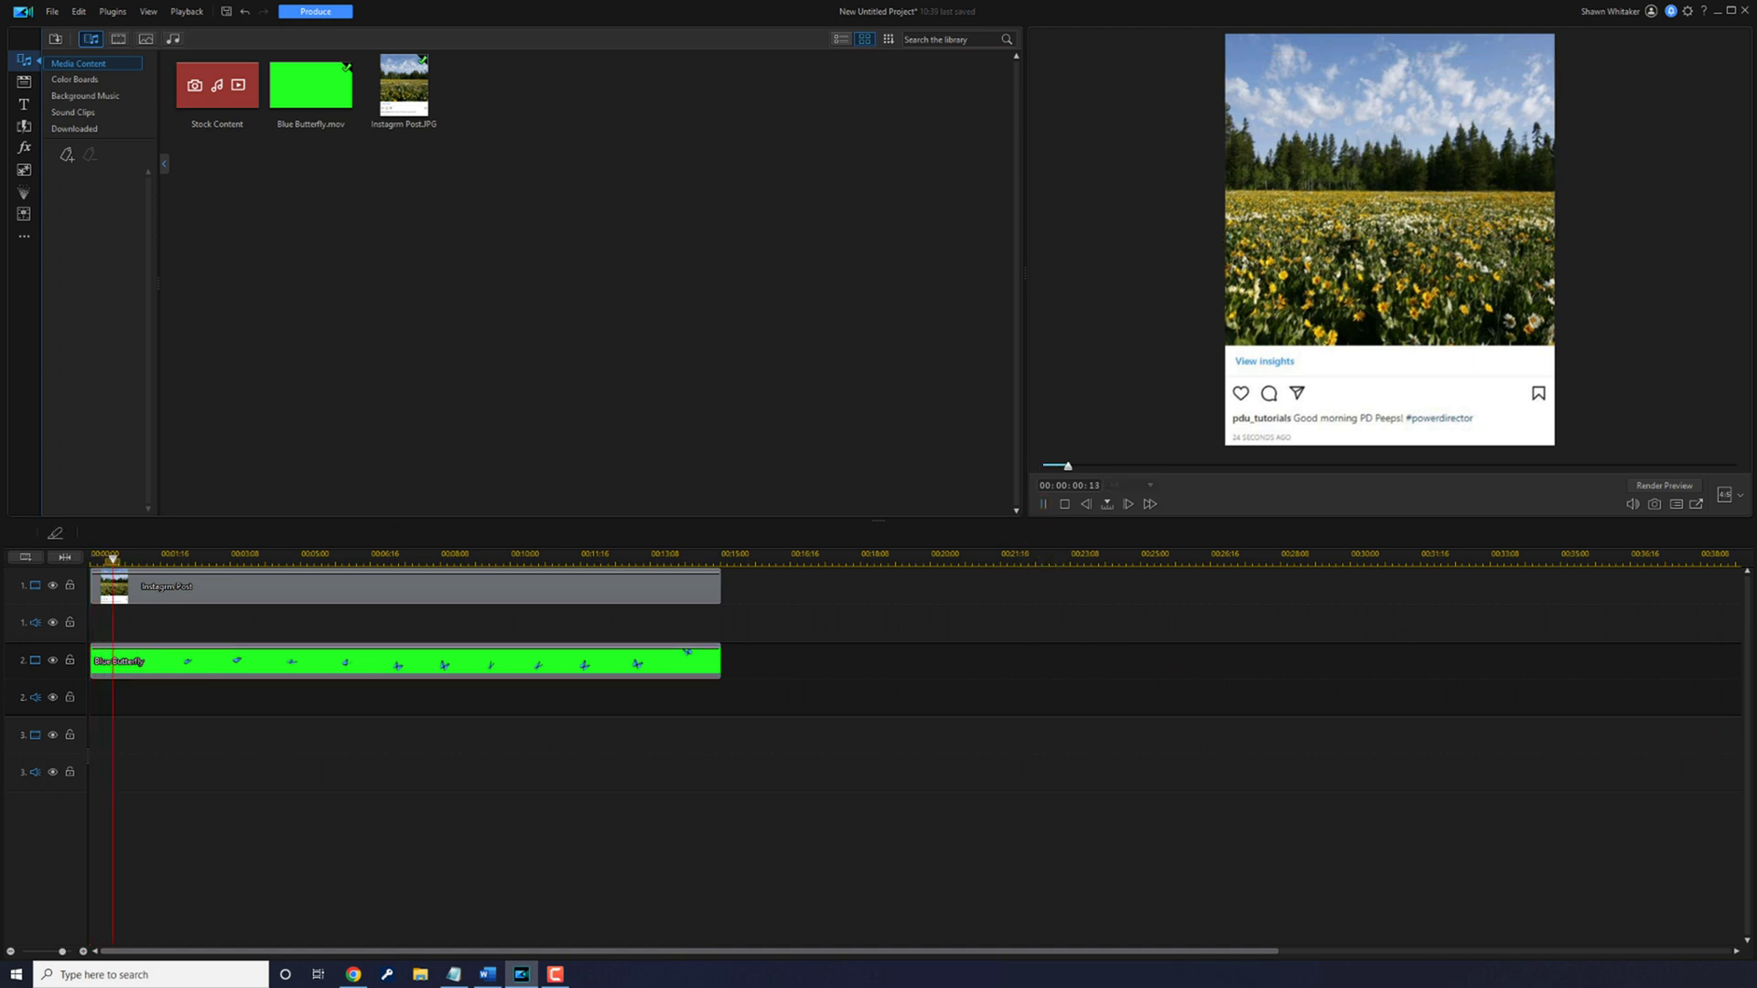